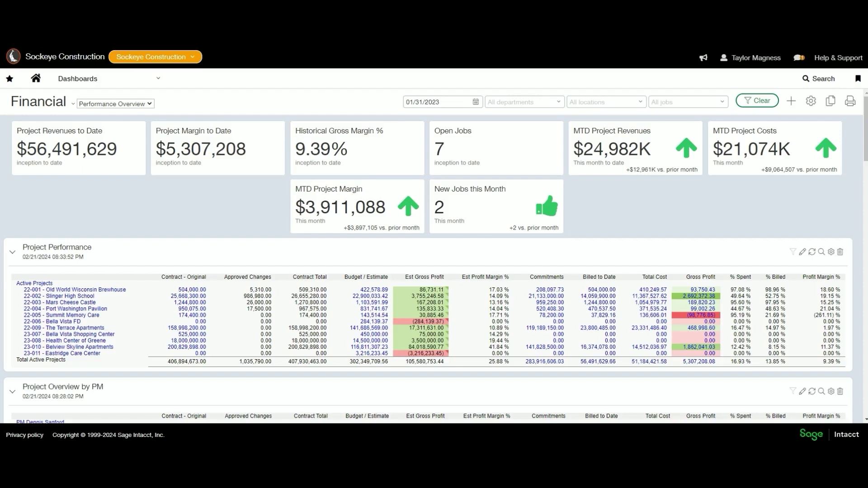
# - Look through the Financial dashboard's available views and the Role-Based and Operations dashboards, then return to the Performance Overview
pyautogui.click(123, 104)
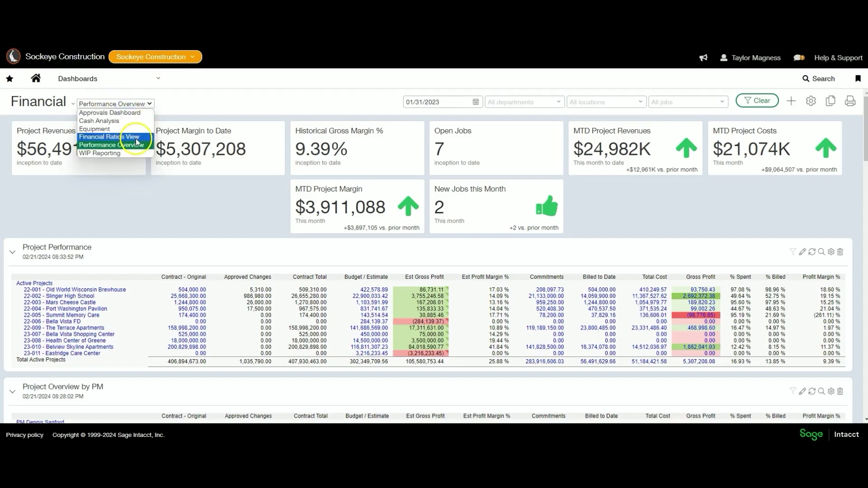
pyautogui.click(141, 82)
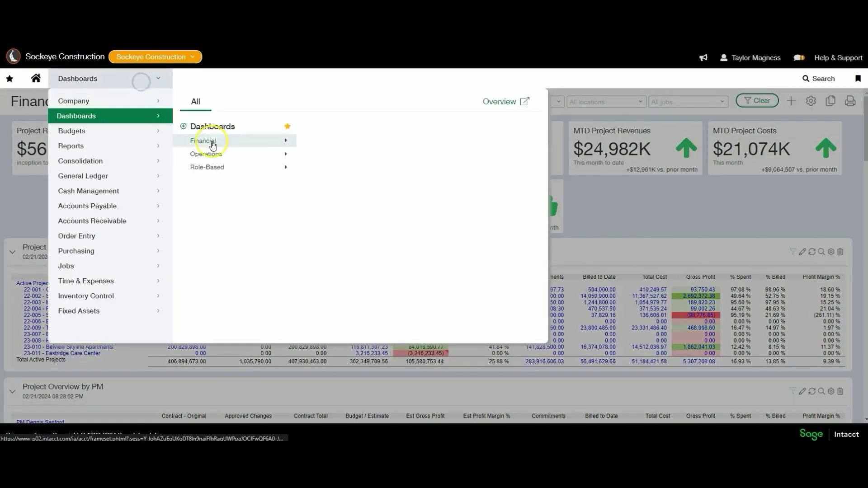
pyautogui.click(219, 166)
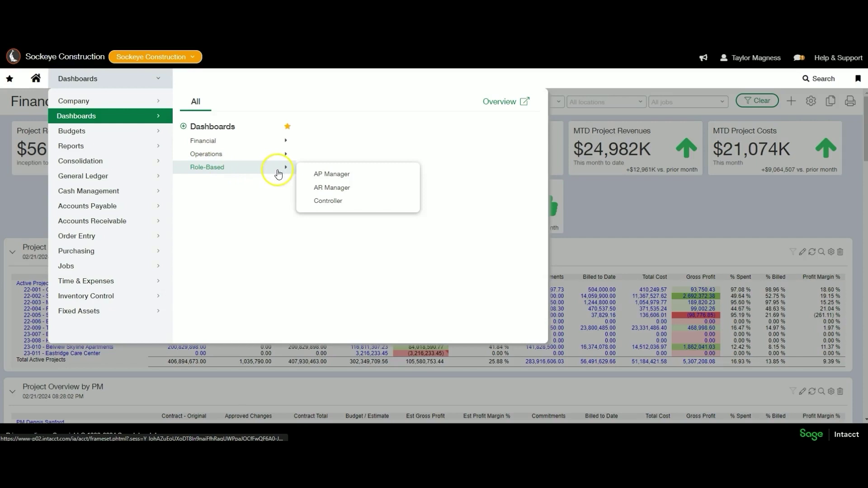
pyautogui.click(262, 155)
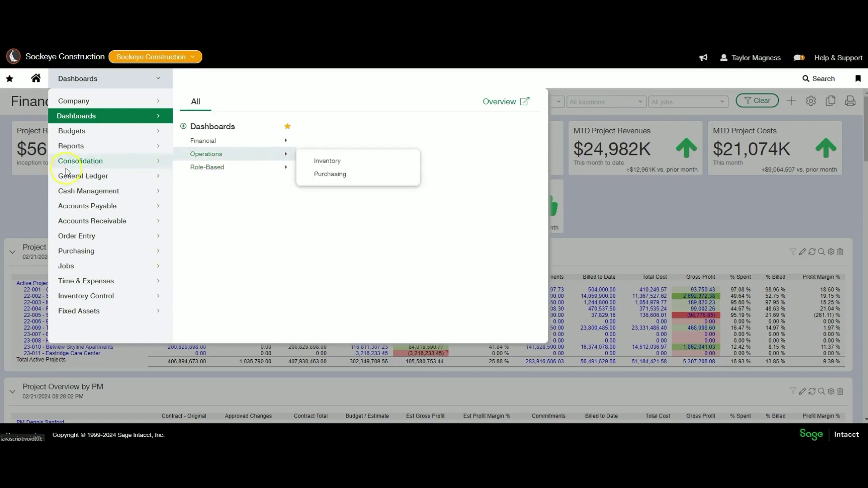
pyautogui.click(28, 191)
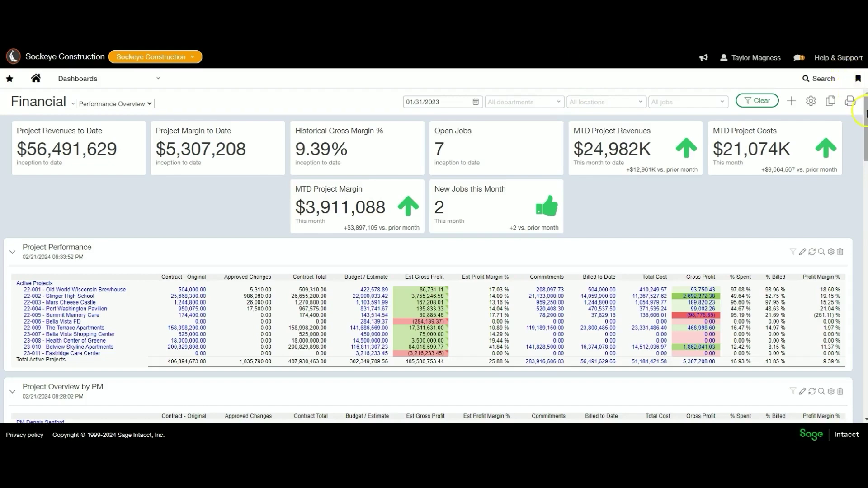
pyautogui.moveTo(863, 113)
pyautogui.mouseDown()
pyautogui.moveTo(862, 368)
pyautogui.moveTo(861, 113)
pyautogui.mouseUp()
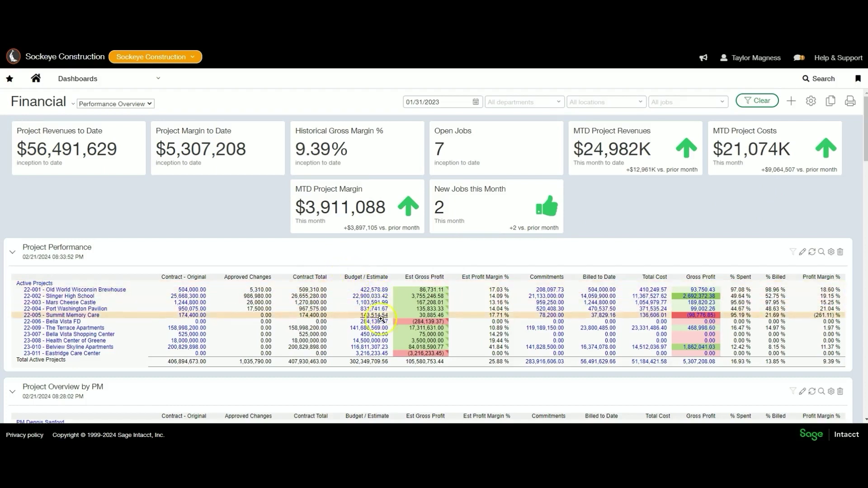
# - Drill down from the Old World Wisconsin Brewhouse commitments through the first 01/01/2022 ledger entry to its source subcontract
pyautogui.click(551, 289)
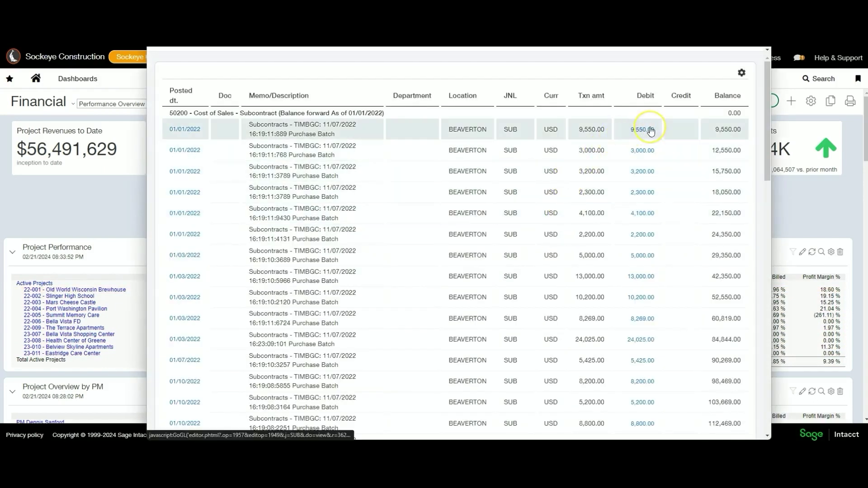
pyautogui.click(650, 129)
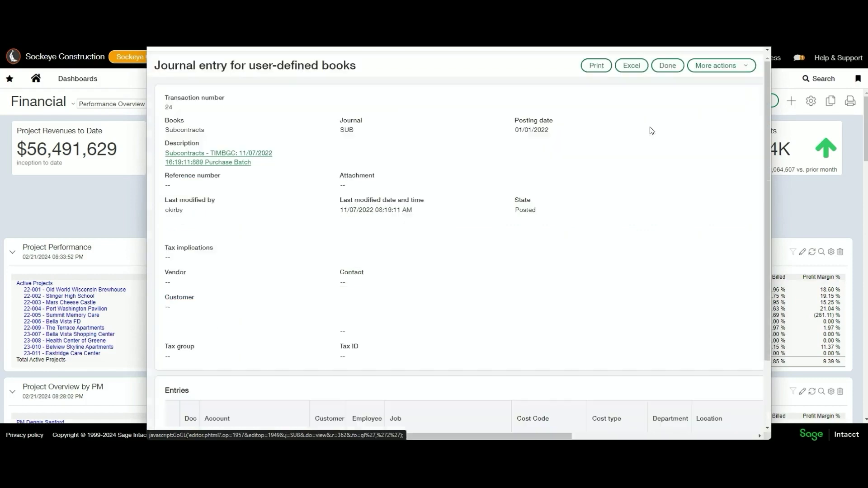
pyautogui.hscroll(5, 645, 260)
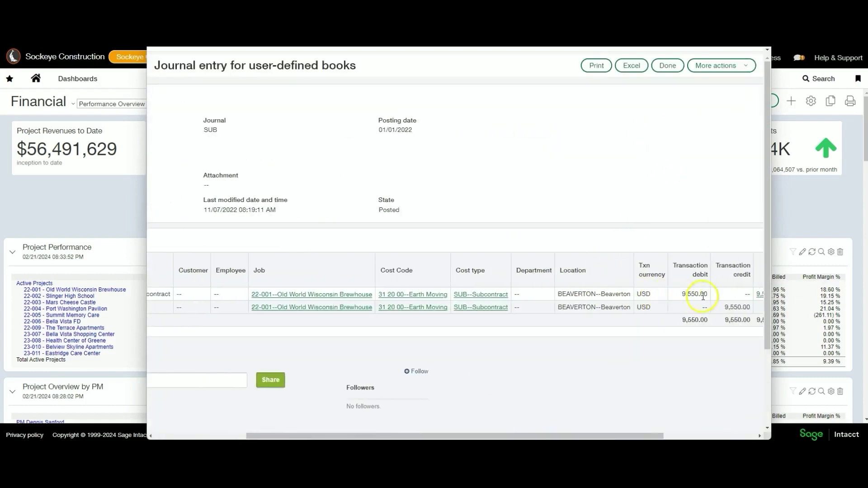
pyautogui.click(686, 294)
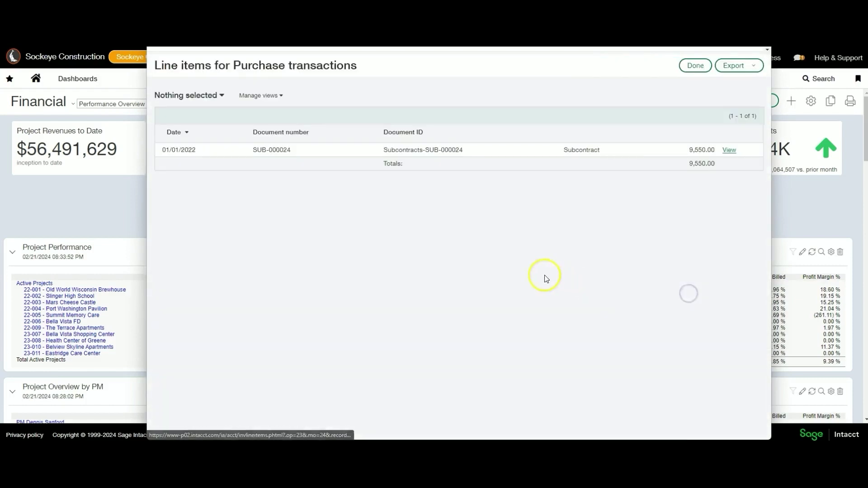
pyautogui.click(729, 151)
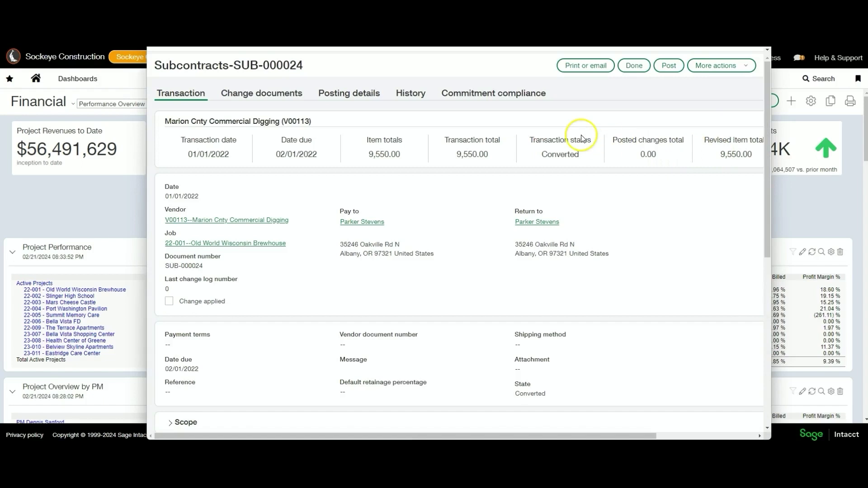
# - Review the subcontract's header, entries and attached posts, then close the drill-down window
pyautogui.scroll(-5, 579, 135)
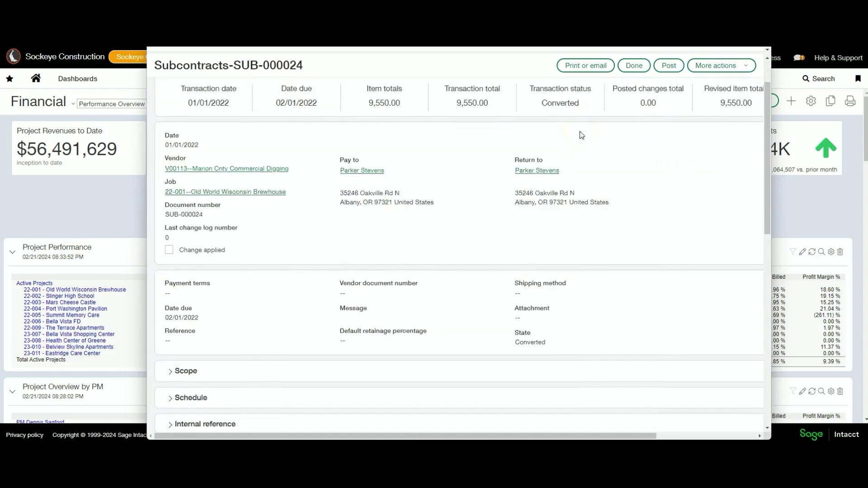
pyautogui.scroll(-3, 580, 137)
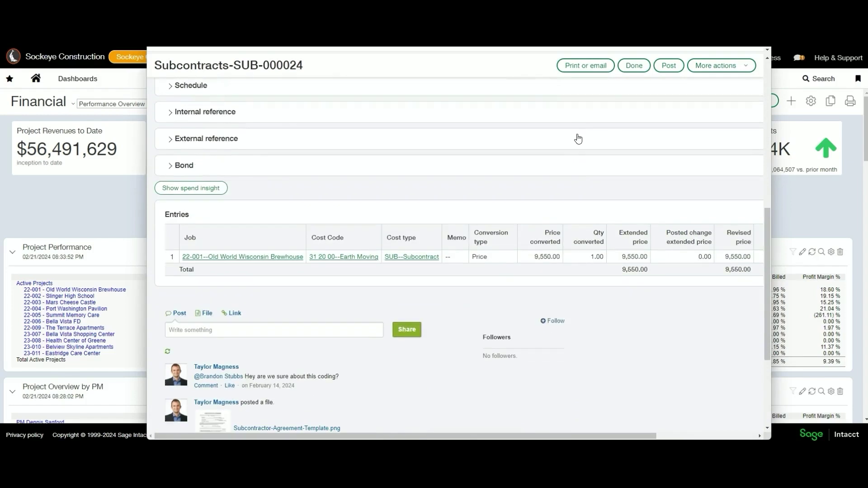
pyautogui.scroll(7, 579, 135)
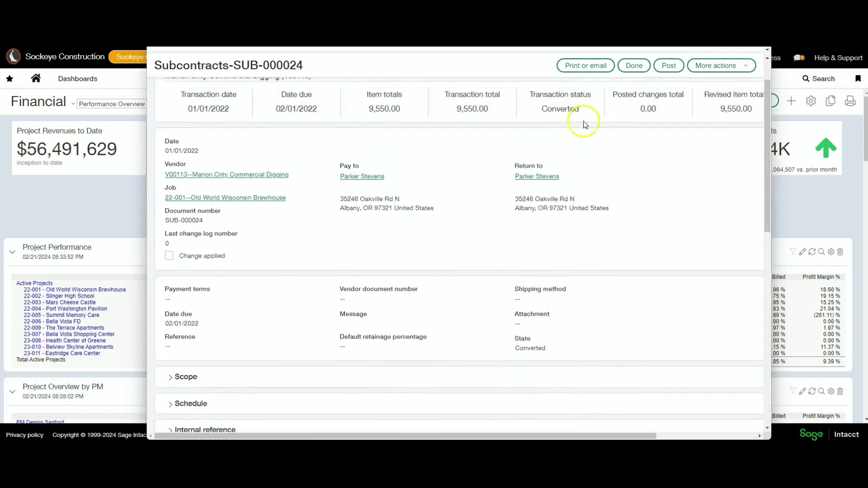
pyautogui.hotkey('ctrl', 'w')
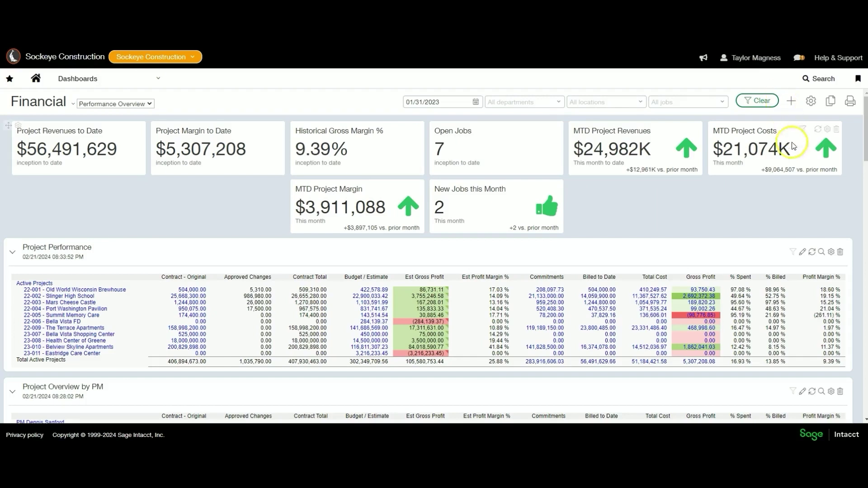
# - Open the Project Performance report for editing in an enlarged window and inspect its row dimension structures without changing them
pyautogui.click(804, 252)
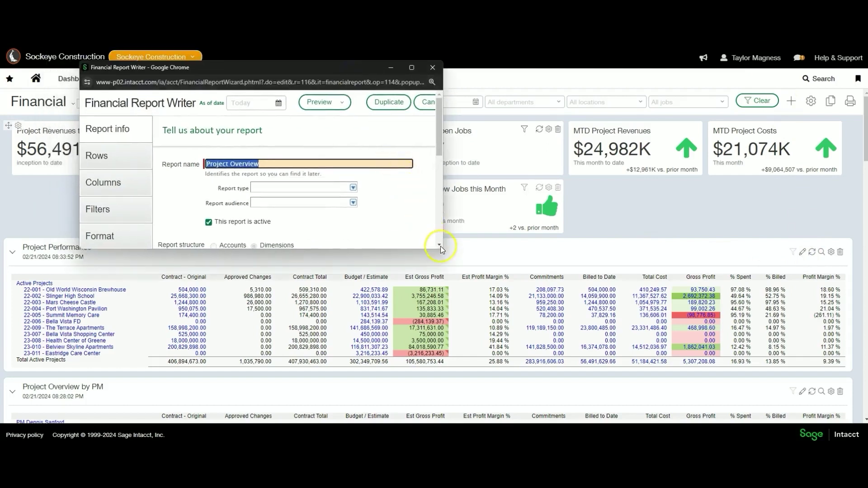
pyautogui.moveTo(442, 247); pyautogui.dragTo(752, 402)
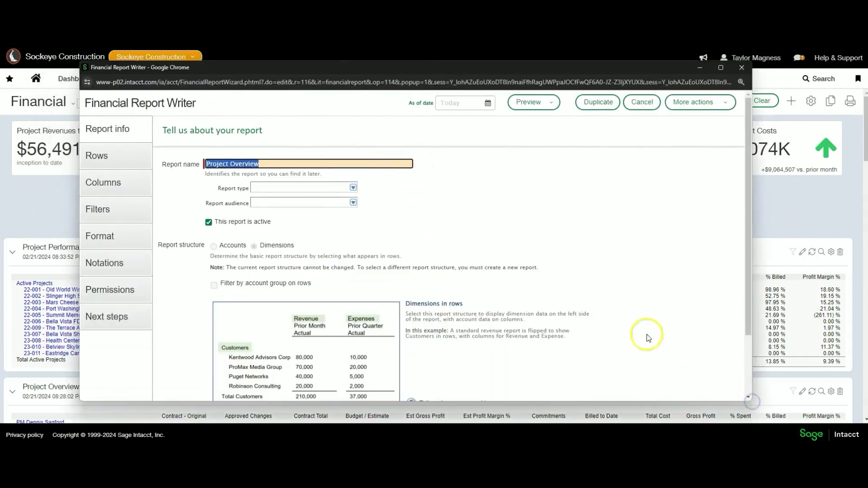
pyautogui.click(131, 164)
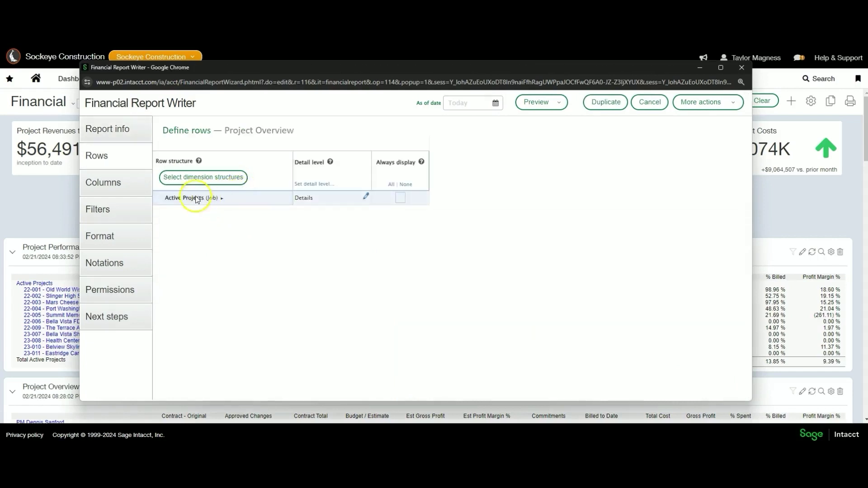
pyautogui.click(209, 177)
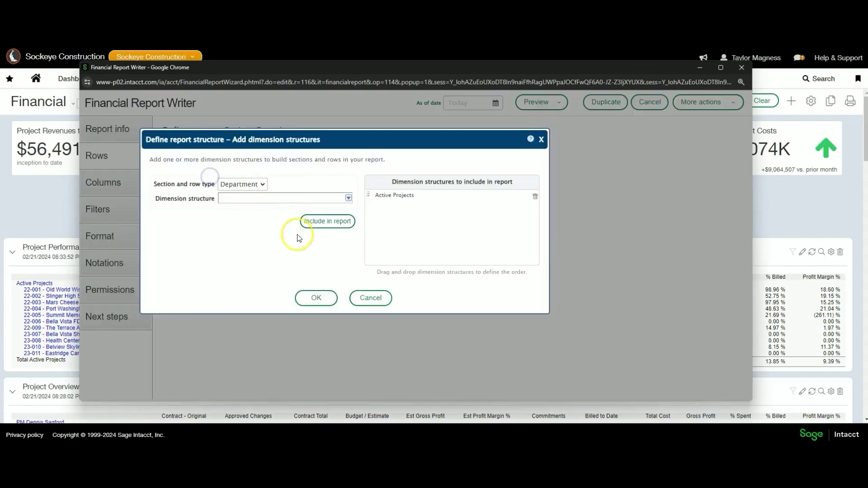
pyautogui.click(370, 298)
# - Inspect the detail level and dimension expansion options for the Active Projects rows, leaving the settings unchanged
pyautogui.click(335, 197)
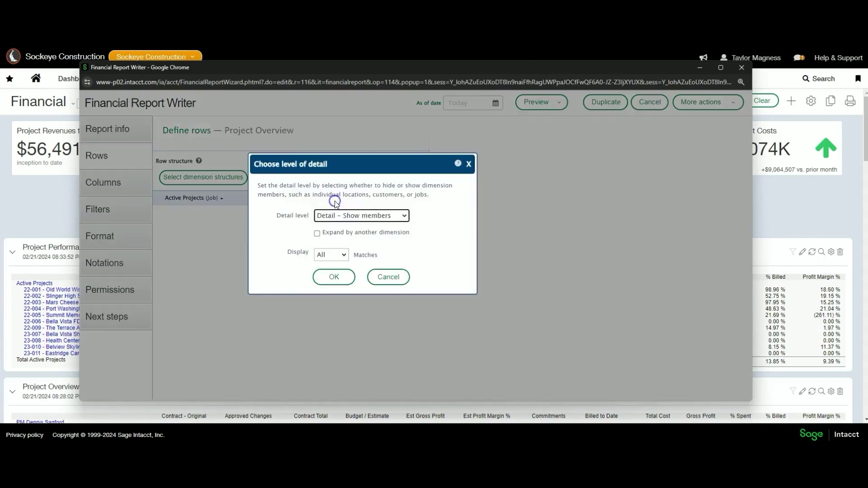
pyautogui.click(354, 216)
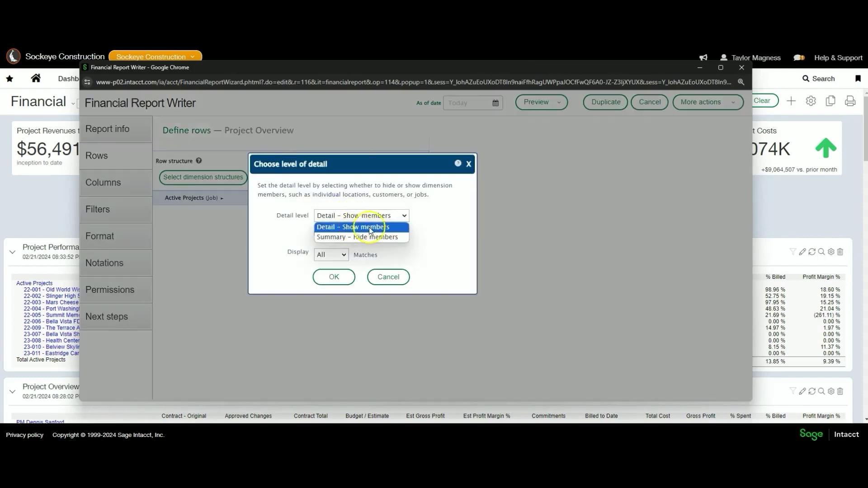
pyautogui.click(431, 226)
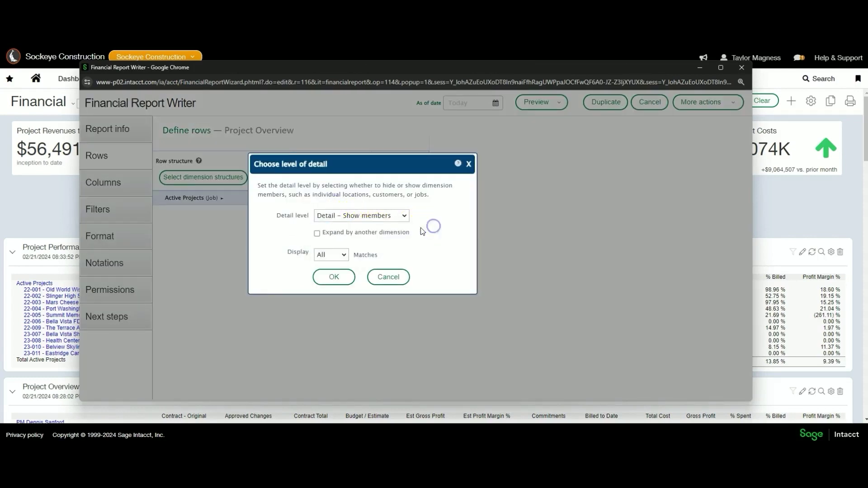
pyautogui.click(317, 234)
pyautogui.click(369, 286)
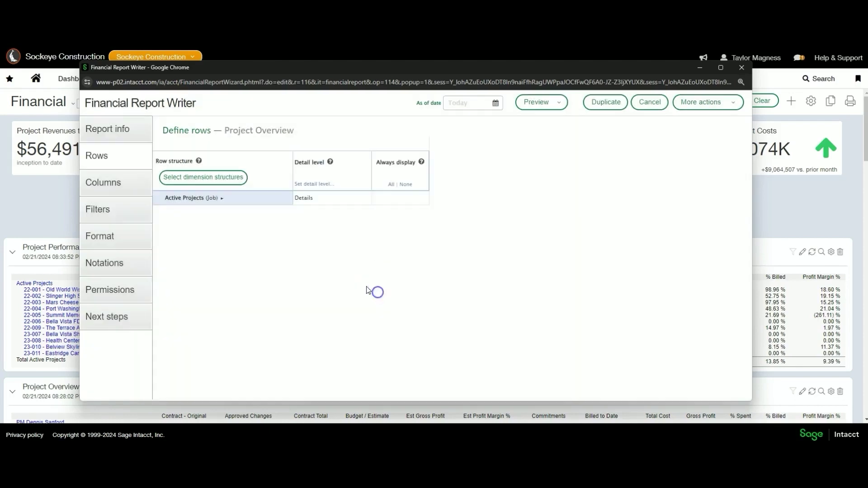
# - Examine the Contract - Original column's budget choices, reporting period, title and account group in the report's column definitions
pyautogui.click(142, 188)
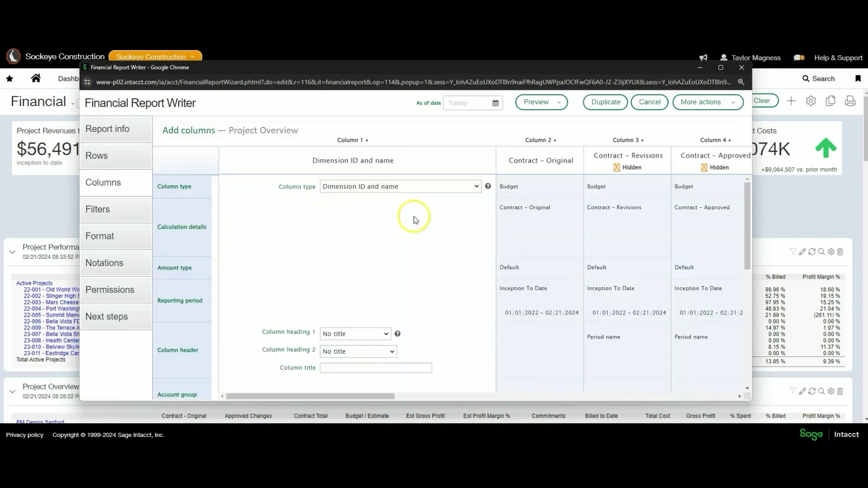
pyautogui.click(523, 217)
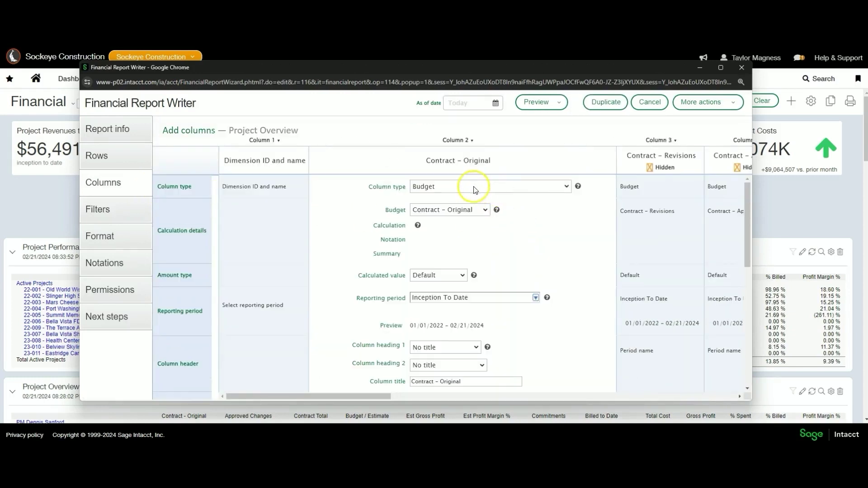
pyautogui.click(468, 210)
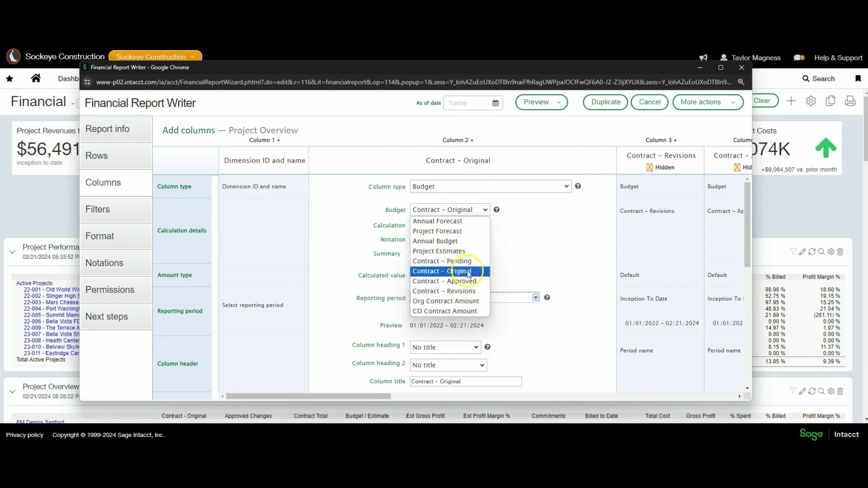
pyautogui.click(531, 224)
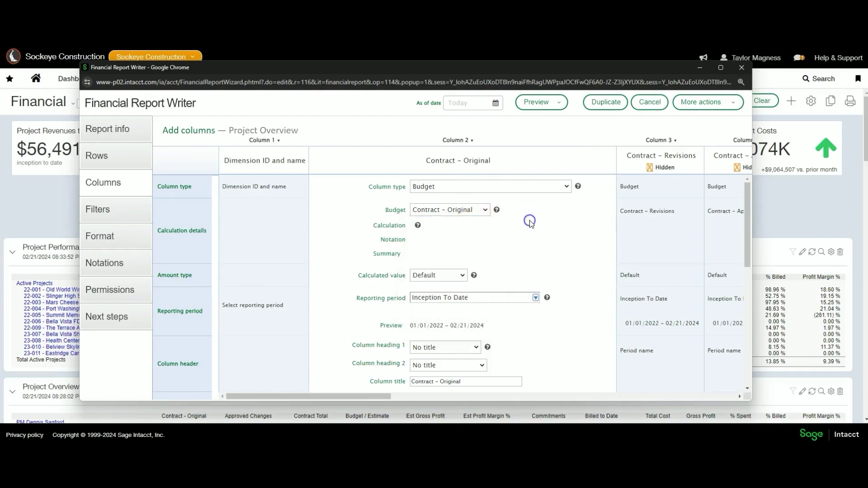
pyautogui.scroll(-1, 531, 226)
pyautogui.scroll(-2, 530, 226)
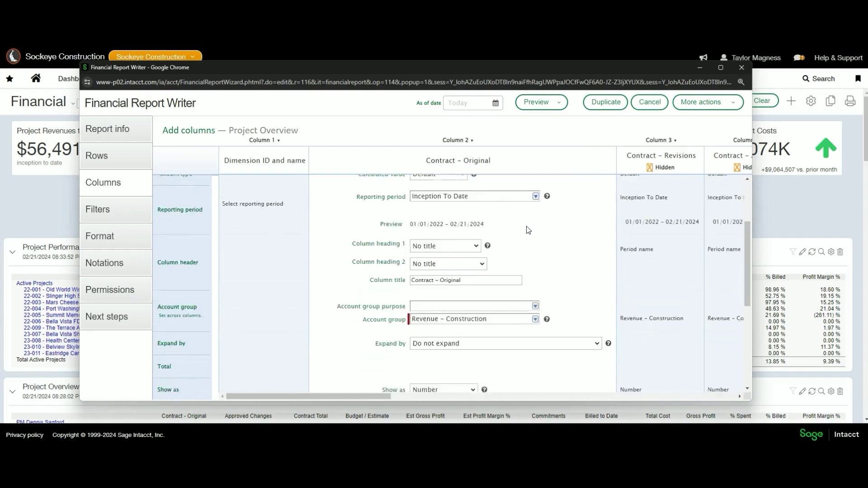
# - Check which dimensions the Contract - Original column can be expanded by, cancel, and close the report editor
pyautogui.click(519, 315)
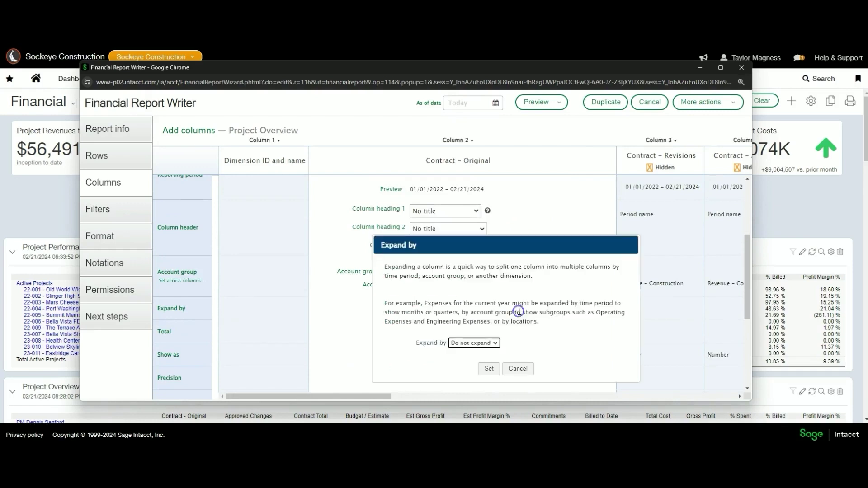
pyautogui.click(493, 343)
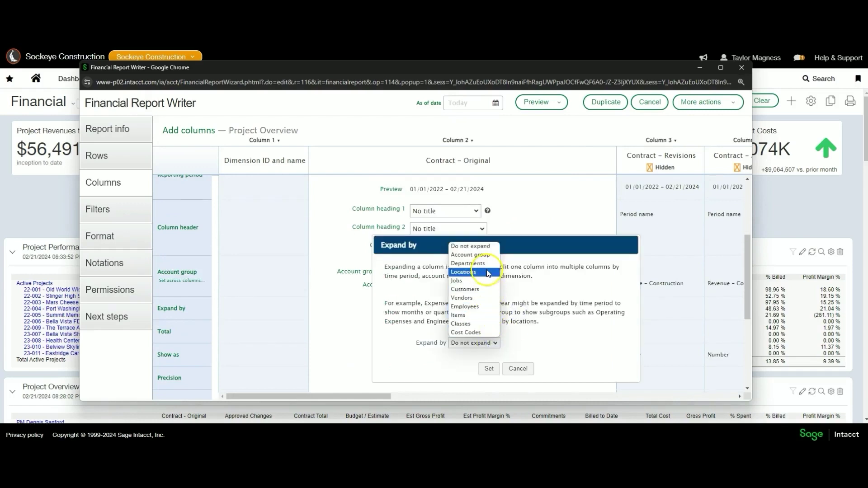
pyautogui.click(518, 369)
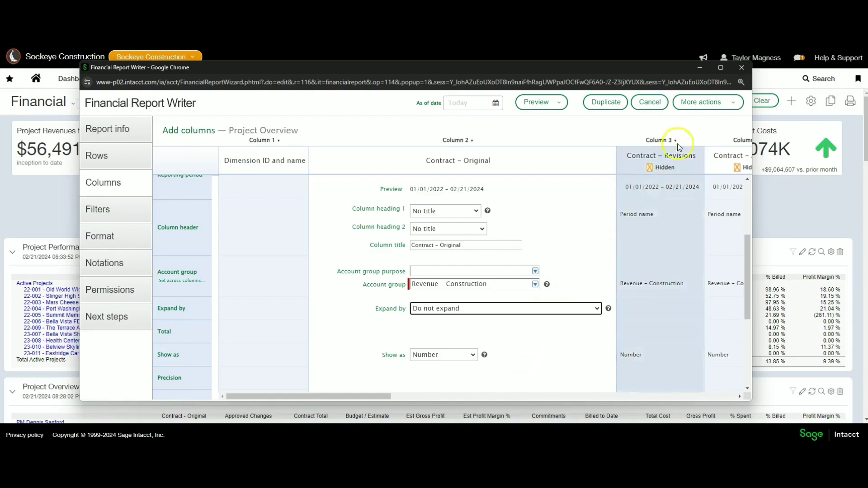
pyautogui.click(748, 70)
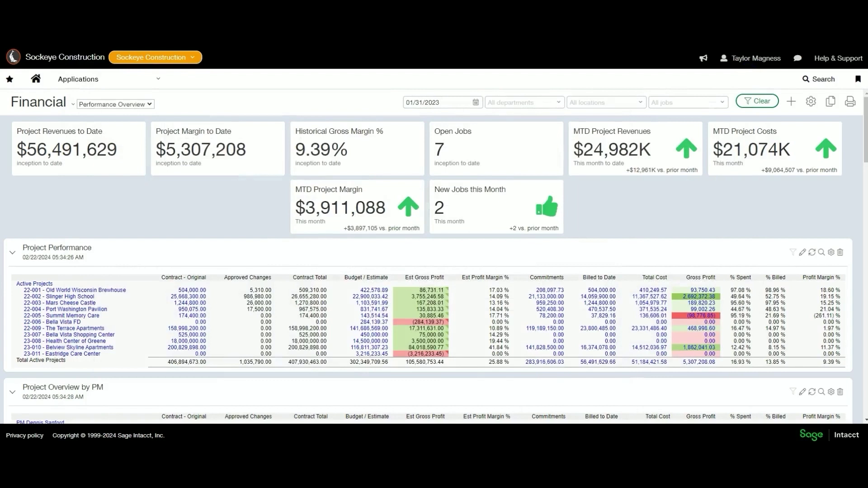
# - Browse the application modules to examine the functions offered under Purchasing and Accounts Payable
pyautogui.click(122, 83)
pyautogui.click(122, 88)
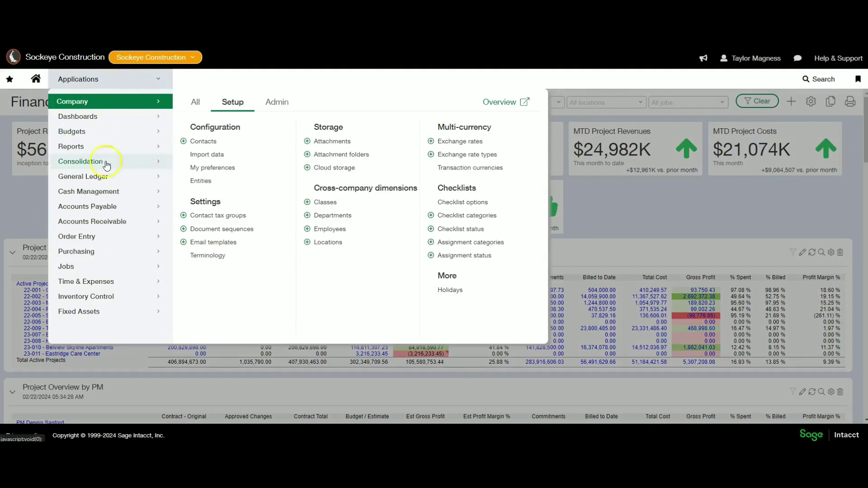
pyautogui.moveTo(82, 251)
pyautogui.click(211, 309)
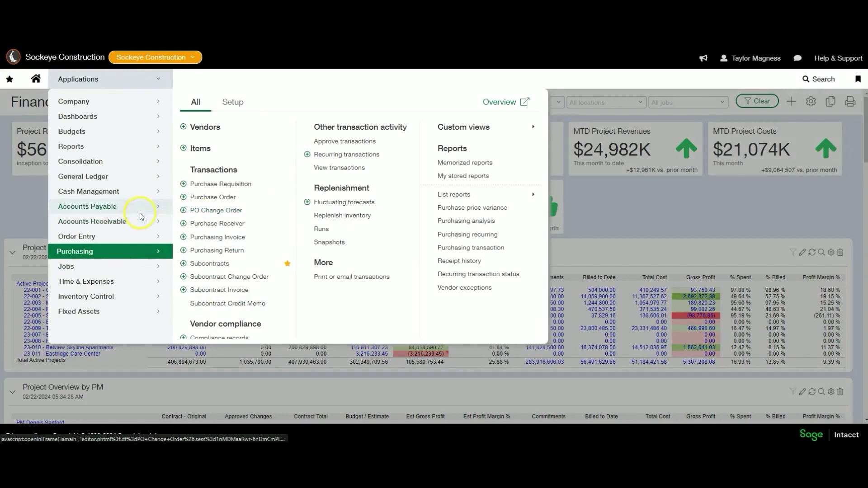
pyautogui.moveTo(138, 208)
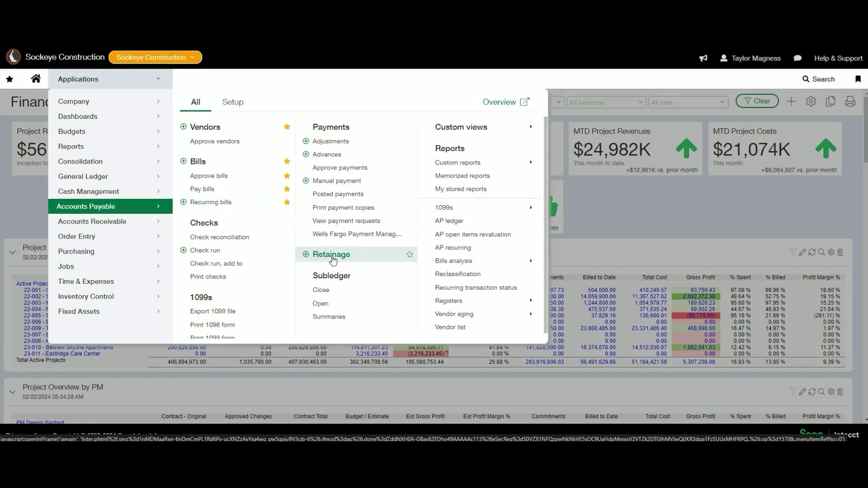
# - Open the Purchasing transaction definitions and display their workflows to examine how the documents convert into one another
pyautogui.click(114, 252)
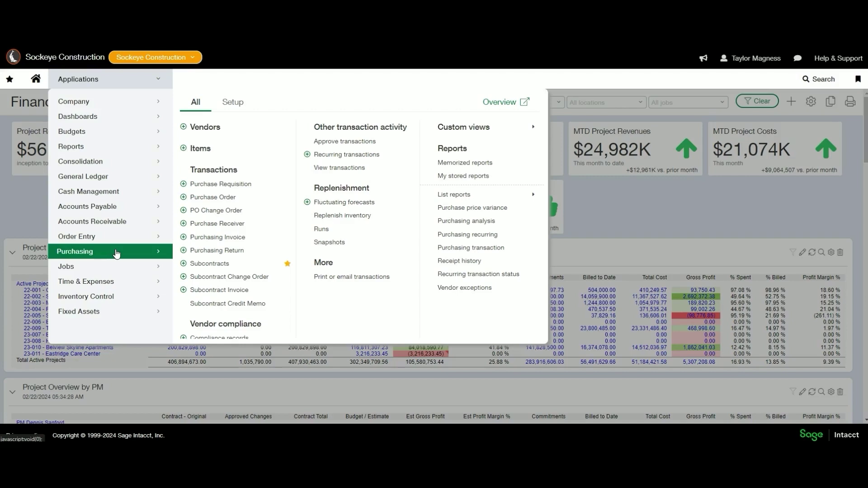
pyautogui.click(222, 103)
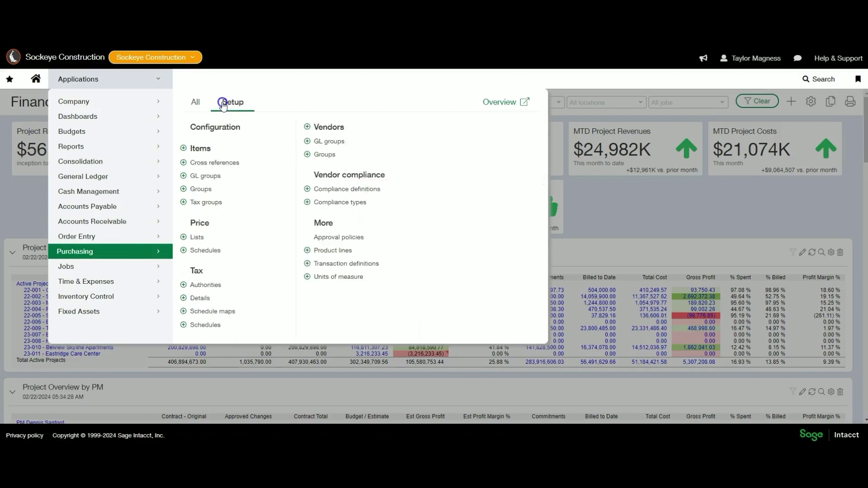
pyautogui.click(323, 264)
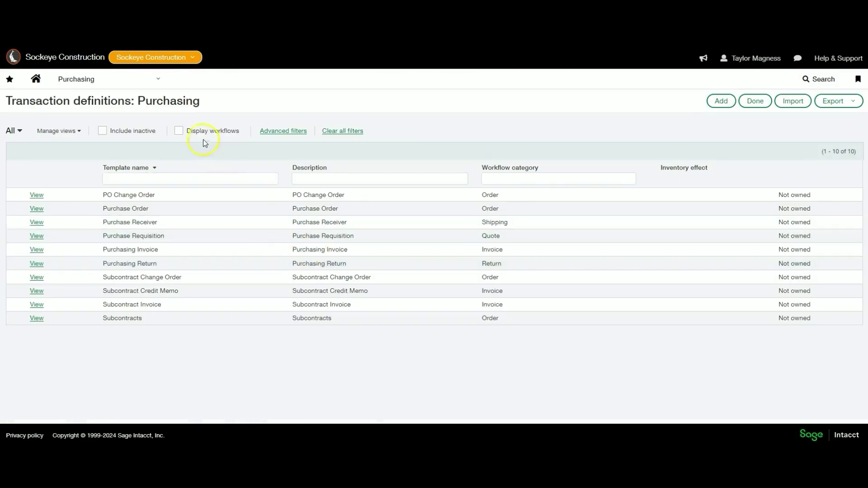
pyautogui.click(179, 131)
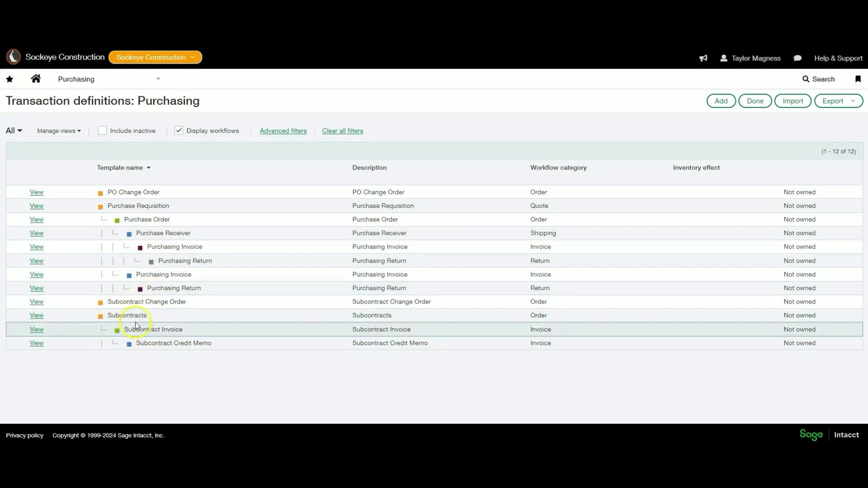
# - Open the Purchasing Subcontracts list and view the Frameworks subcontract for The Terrace Apartments
pyautogui.click(109, 82)
pyautogui.click(198, 106)
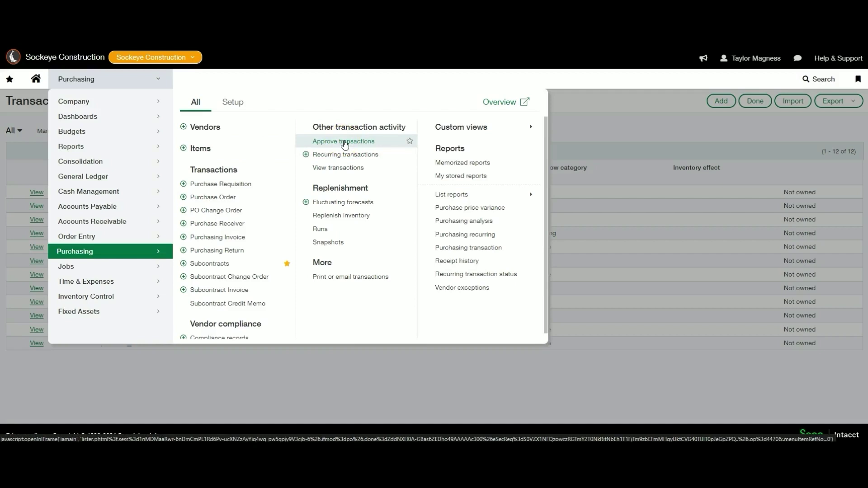
pyautogui.click(230, 250)
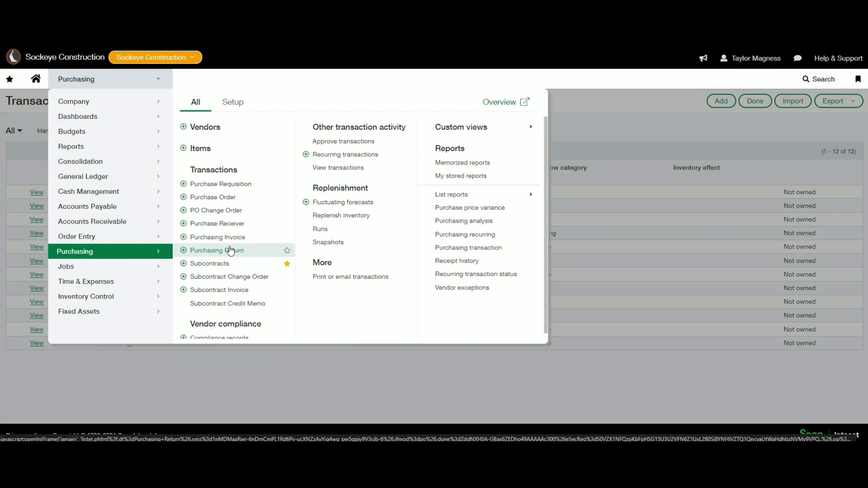
pyautogui.click(211, 264)
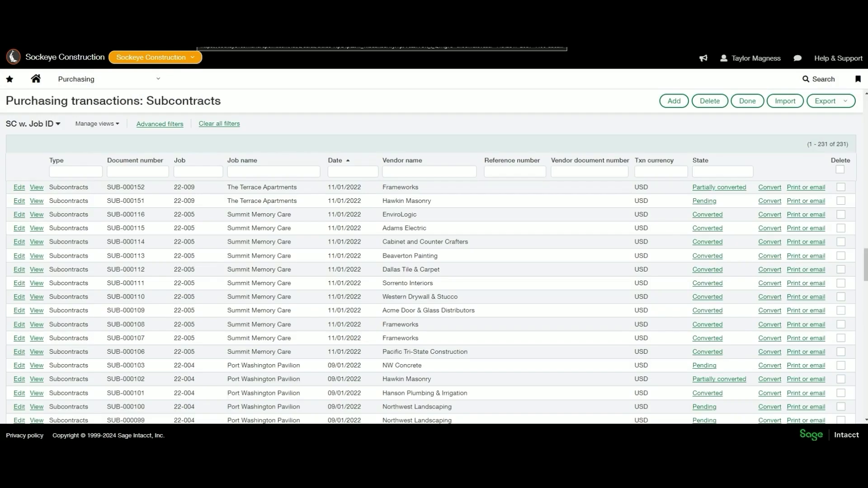
pyautogui.click(37, 187)
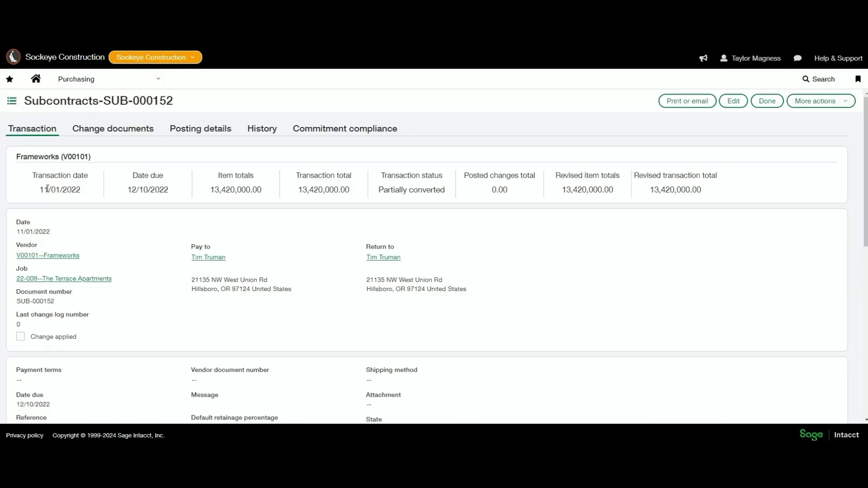
# - Review the subcontract's header and entries, and show the details of the Structural Steel Framing line
pyautogui.scroll(-2, 47, 188)
pyautogui.click(59, 188)
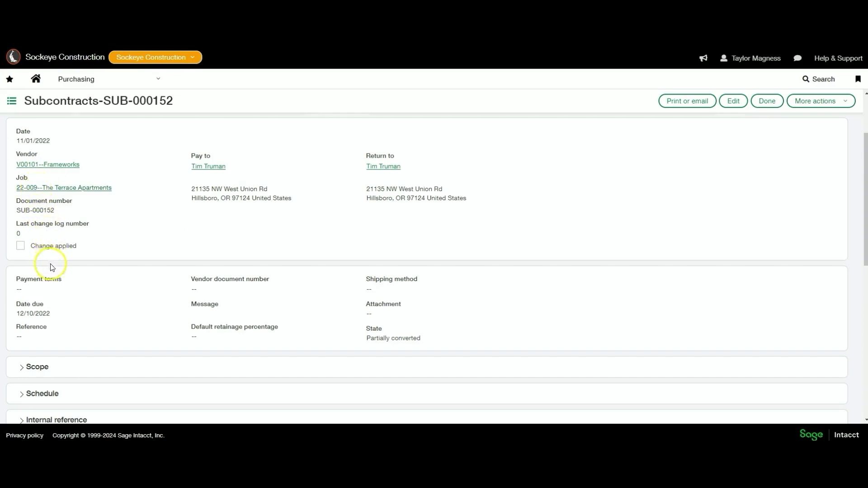
pyautogui.scroll(-5, 51, 264)
pyautogui.scroll(-1, 53, 261)
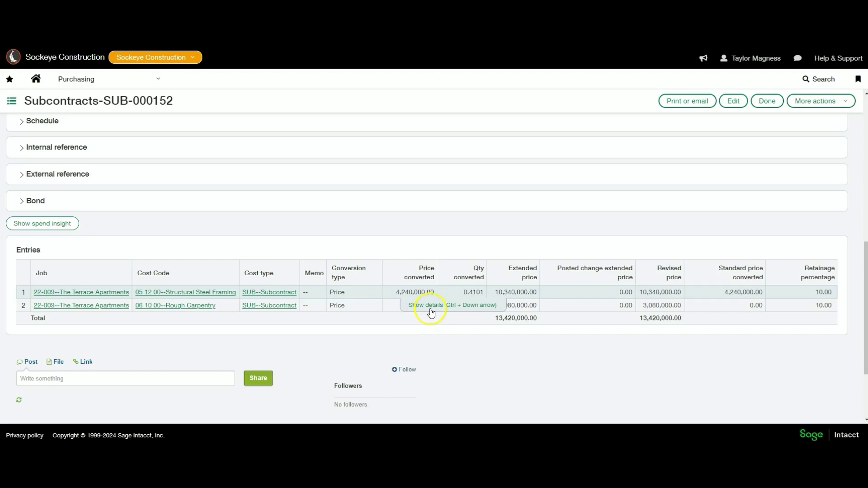
pyautogui.click(431, 312)
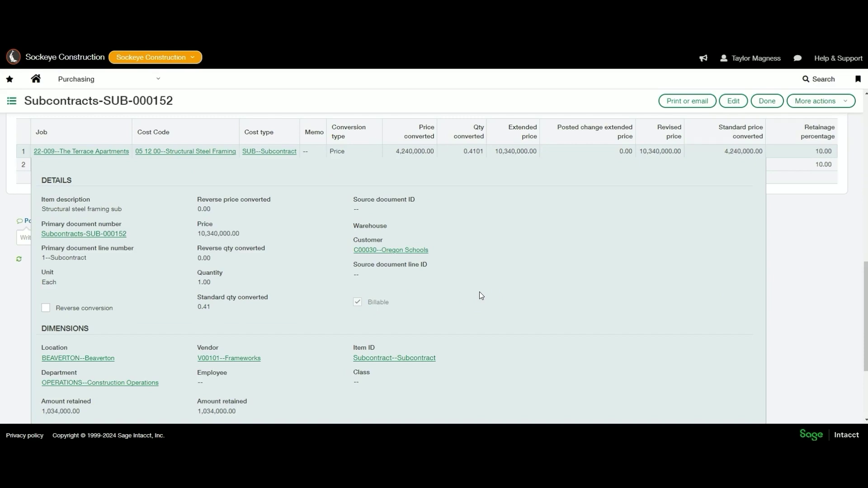
pyautogui.scroll(3, 479, 291)
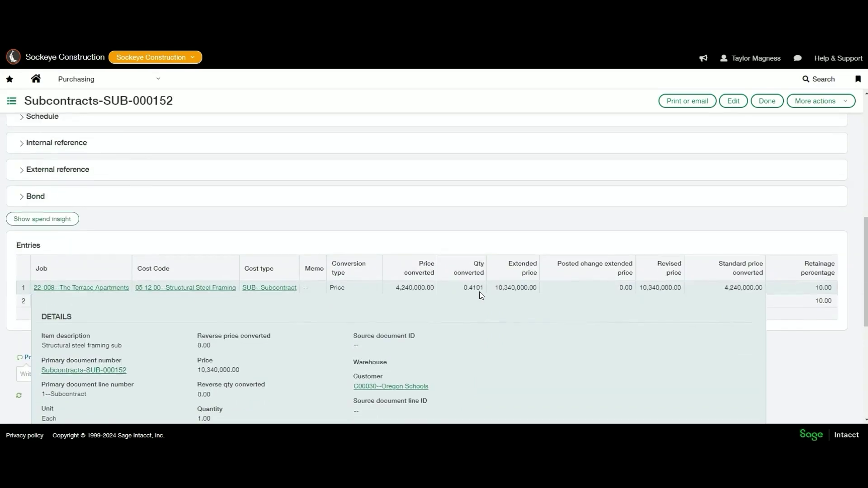
# - Examine the subcontract's spend insight, including budget, actual, committed expenditures and funds available per cost code, and close it
pyautogui.click(51, 220)
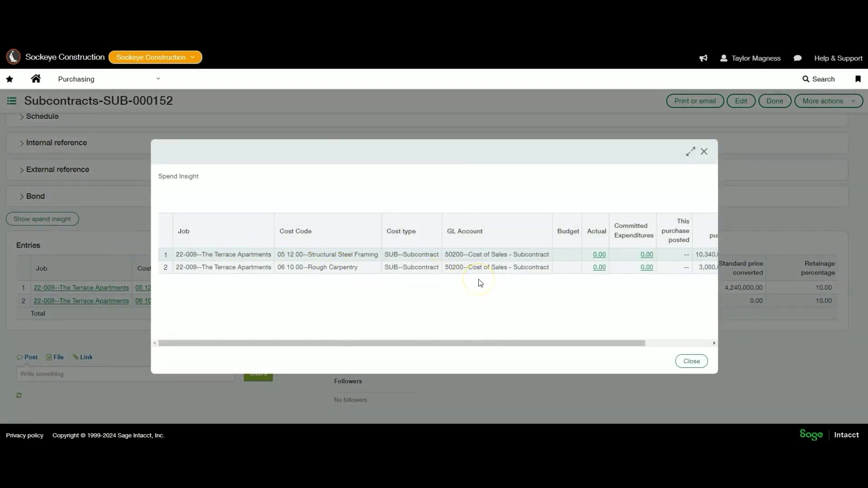
pyautogui.hscroll(3, 480, 283)
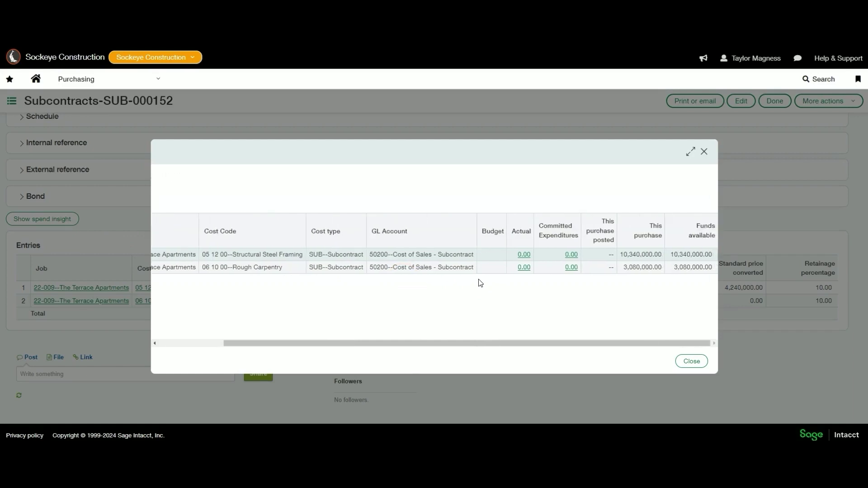
pyautogui.hscroll(-3, 480, 283)
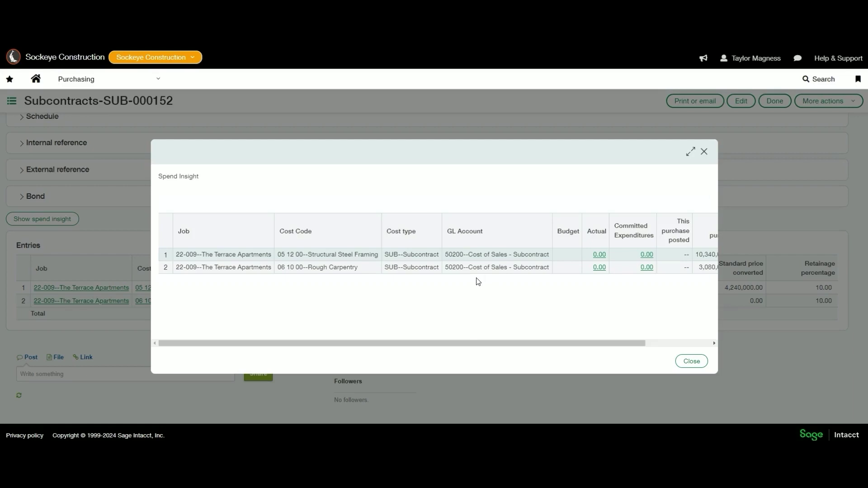
pyautogui.hscroll(2, 478, 282)
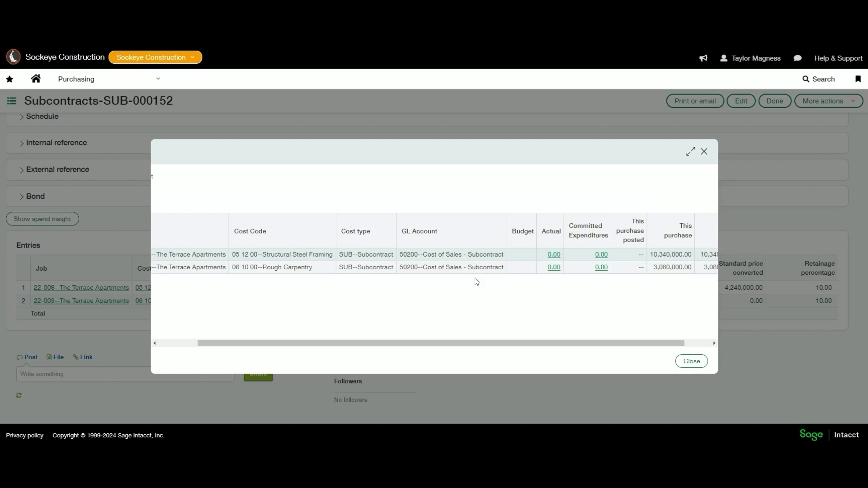
pyautogui.click(684, 361)
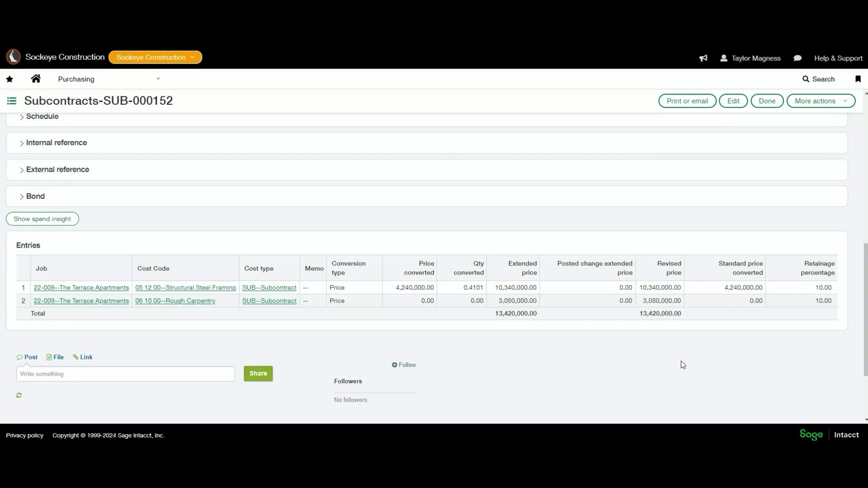
# - Check the subcontract's change documents and review its history for the subcontract invoices converted from it
pyautogui.scroll(5, 361, 324)
pyautogui.scroll(3, 355, 324)
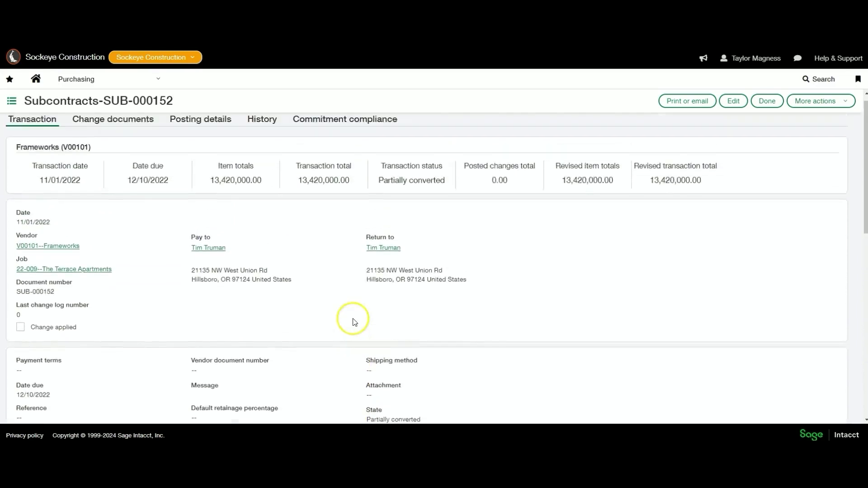
pyautogui.scroll(2, 353, 322)
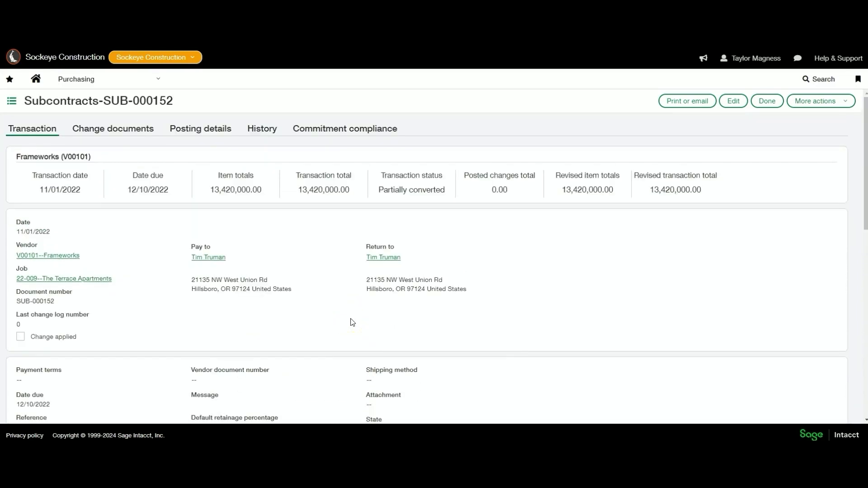
pyautogui.click(130, 132)
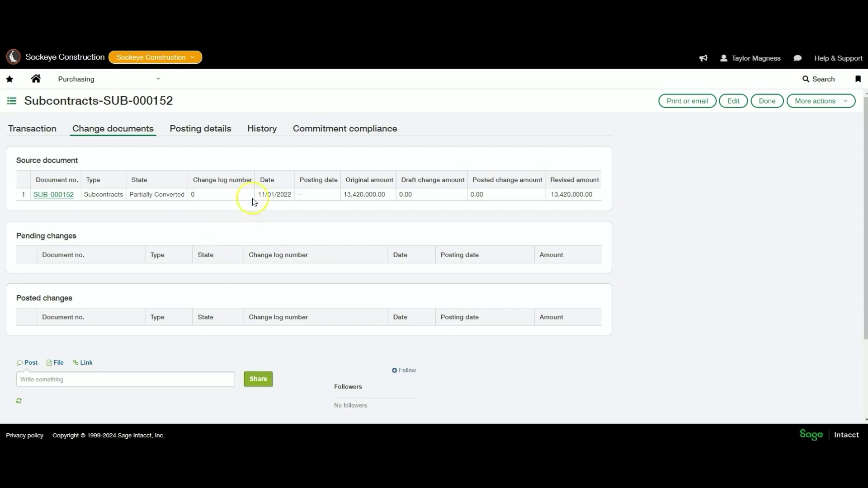
pyautogui.click(256, 131)
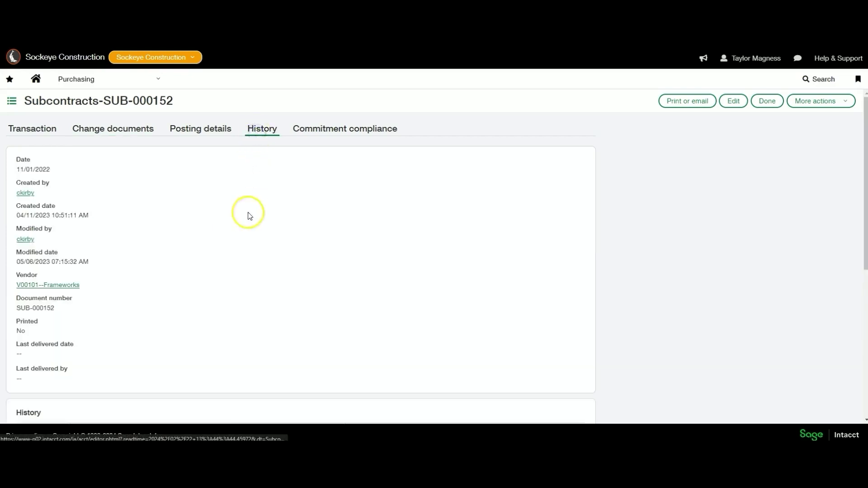
pyautogui.scroll(-3, 239, 235)
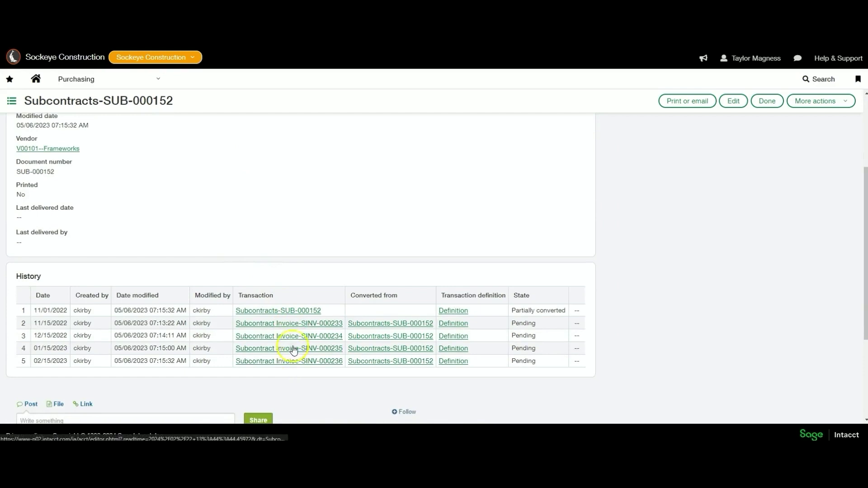
# - View the payment details of the subcontract invoice dated 11/15/2022 from the history, and close the invoice
pyautogui.click(293, 325)
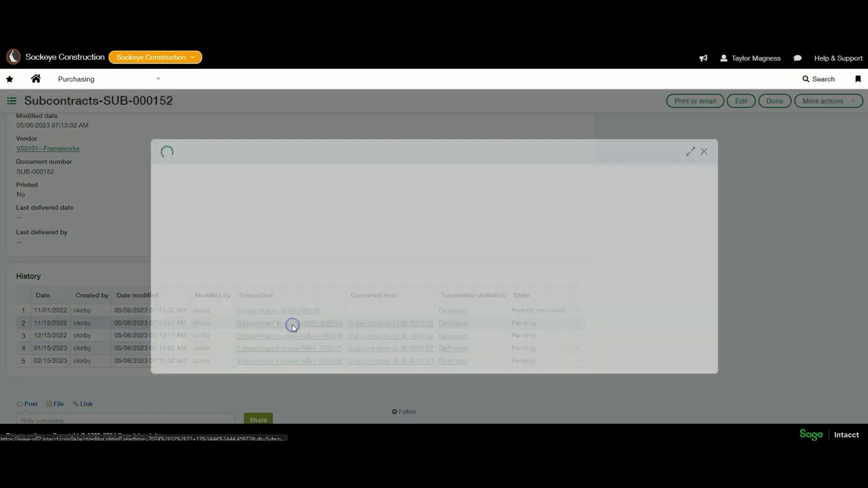
pyautogui.click(692, 154)
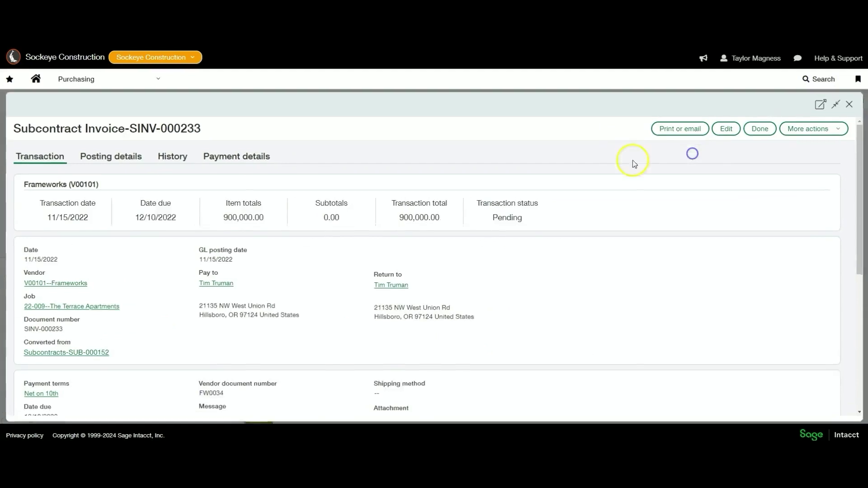
pyautogui.click(235, 154)
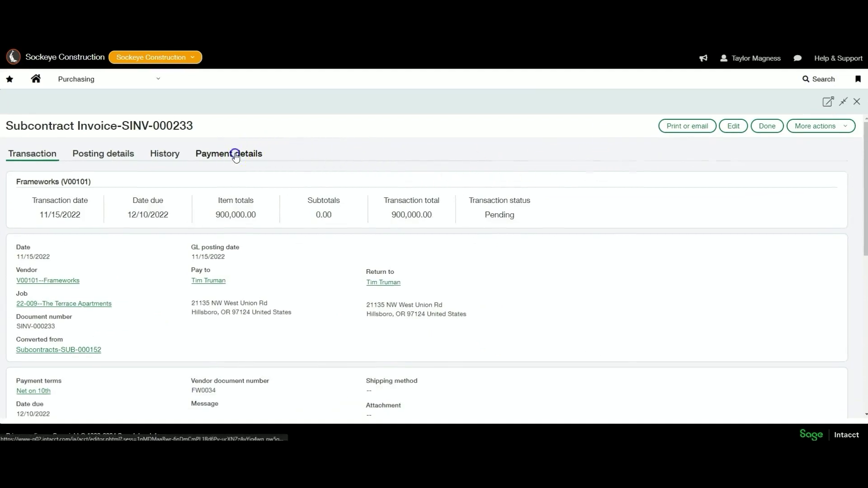
pyautogui.moveTo(309, 331); pyautogui.dragTo(280, 330)
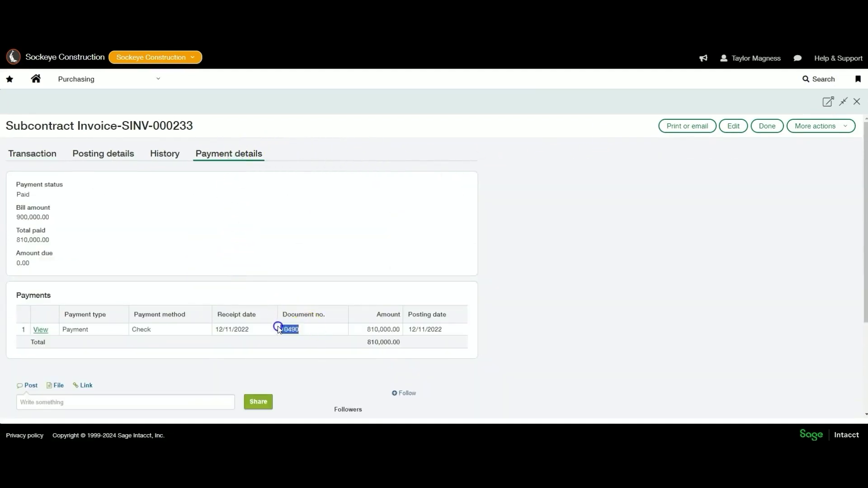
pyautogui.click(515, 244)
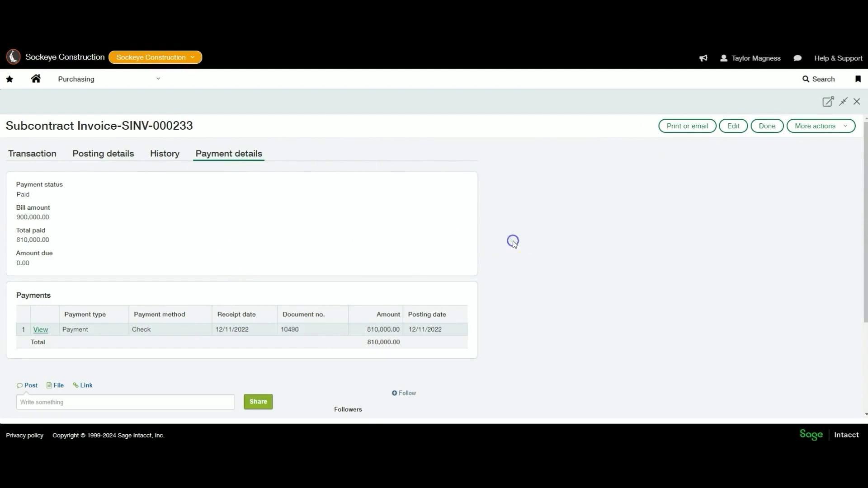
pyautogui.rightClick(833, 113)
pyautogui.click(841, 103)
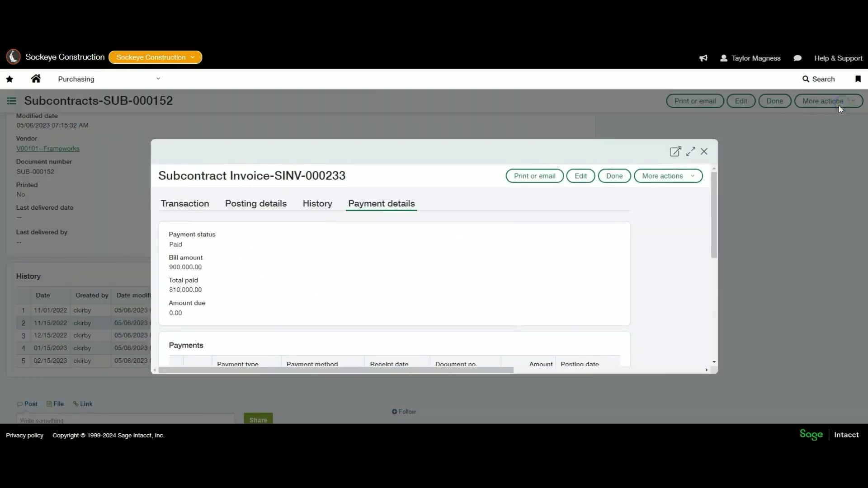
pyautogui.click(704, 152)
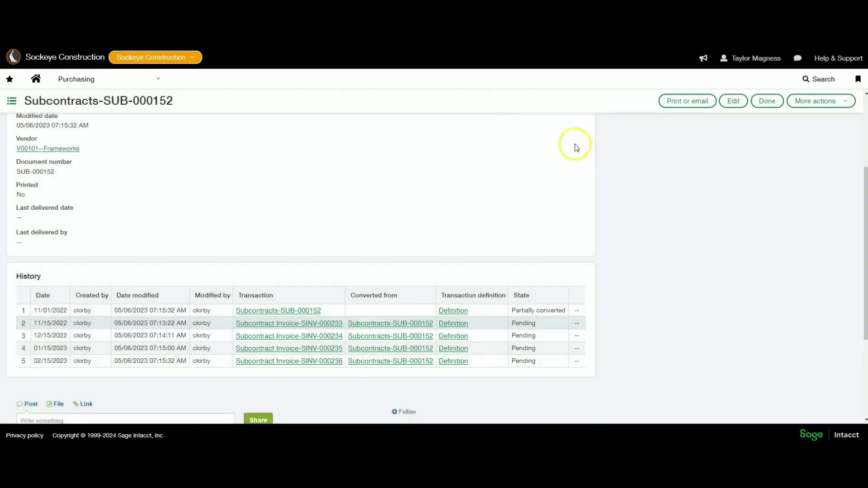
# - Open the Jobs list and examine how the phases and sub-phases of Mountain Top High School nest under the parent job
pyautogui.click(154, 84)
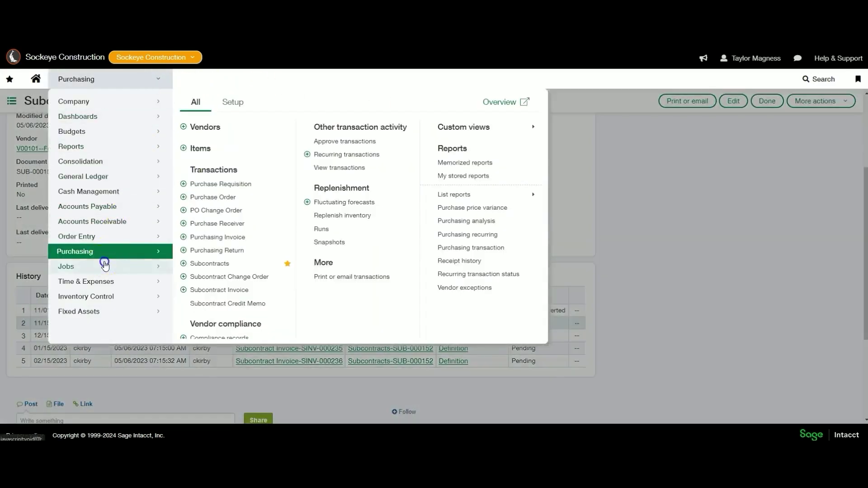
pyautogui.click(104, 266)
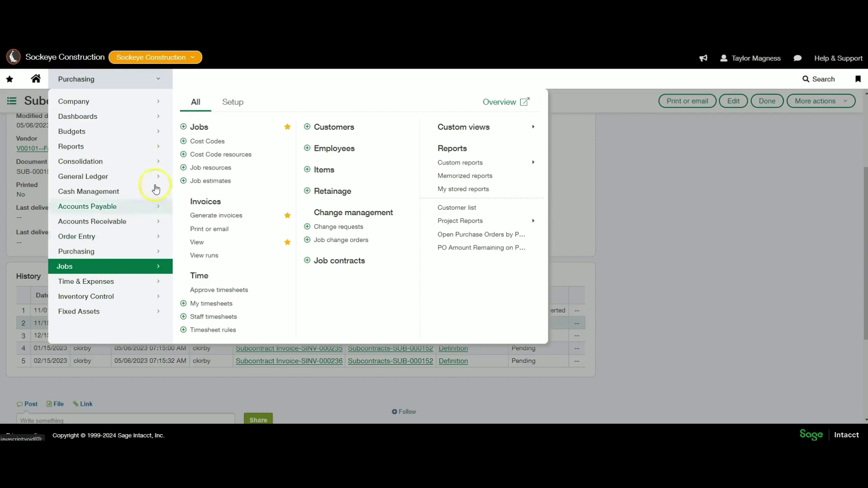
pyautogui.click(198, 129)
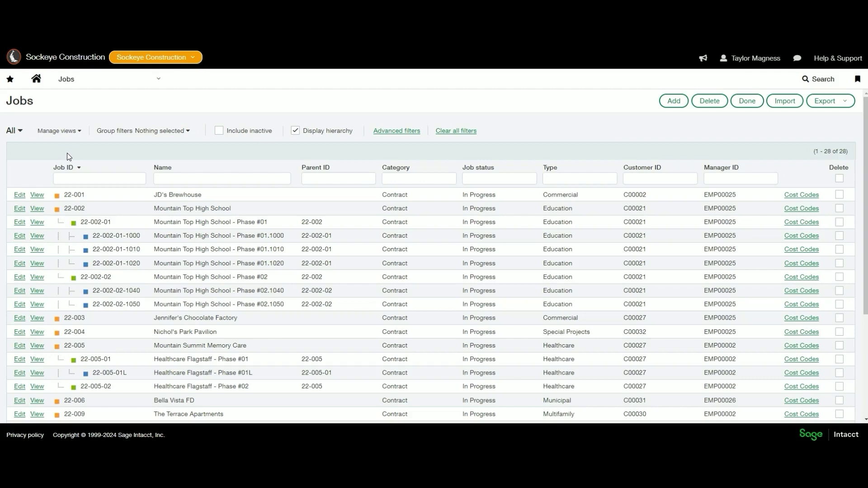
pyautogui.moveTo(140, 236); pyautogui.dragTo(101, 236)
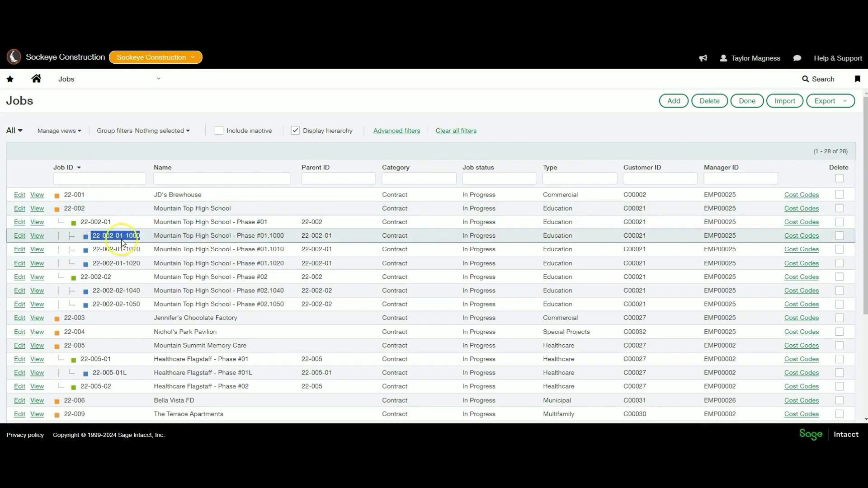
pyautogui.moveTo(107, 214); pyautogui.dragTo(68, 209)
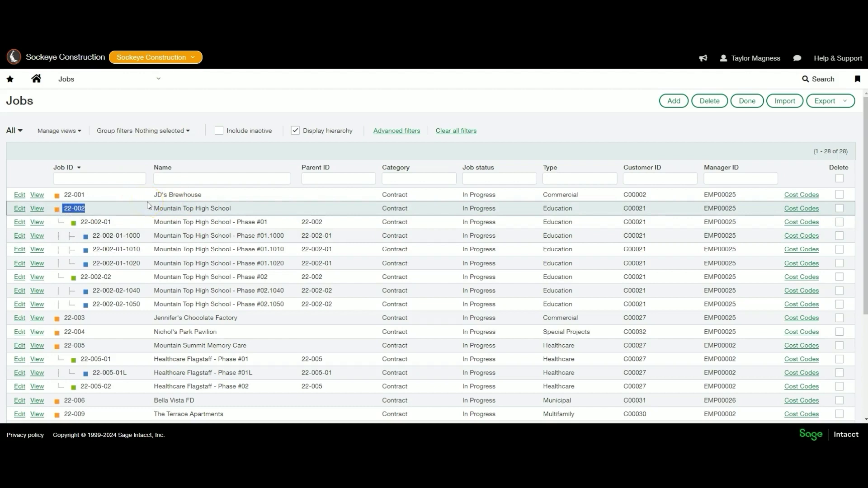
pyautogui.click(144, 159)
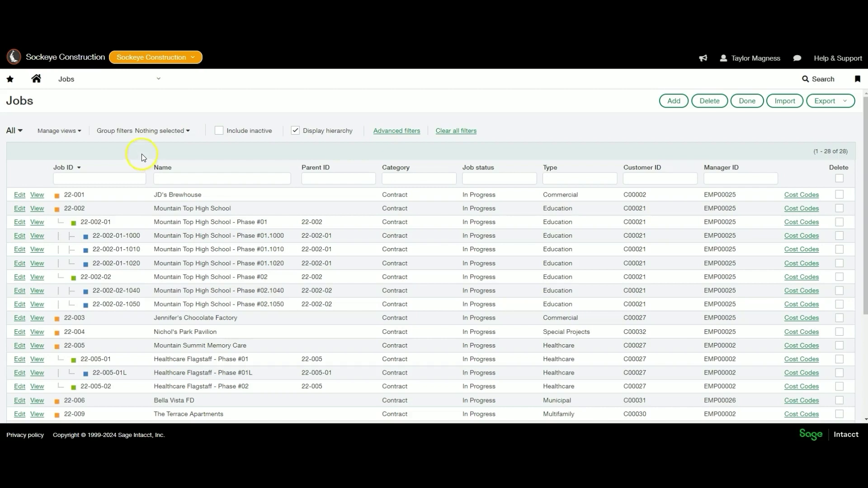
# - Open job 22-001, JD's Brewhouse, for editing and examine the amounts invoiced, retained and paid in its purchasing commitments
pyautogui.click(21, 194)
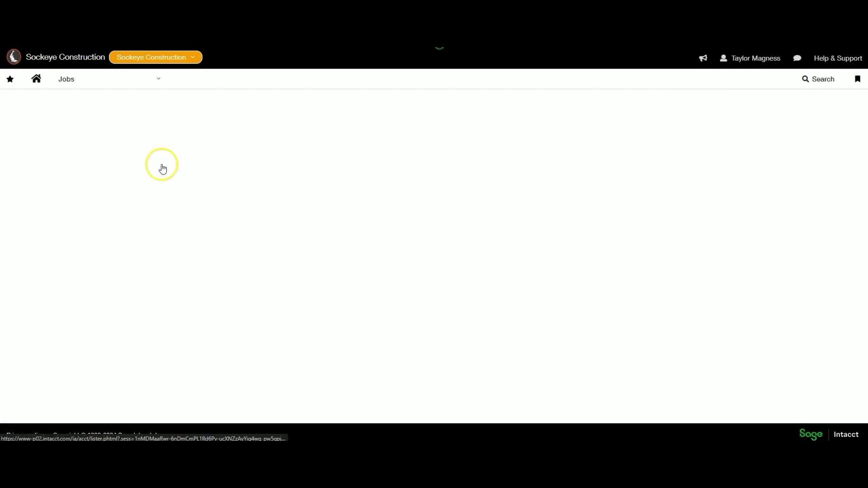
pyautogui.click(526, 131)
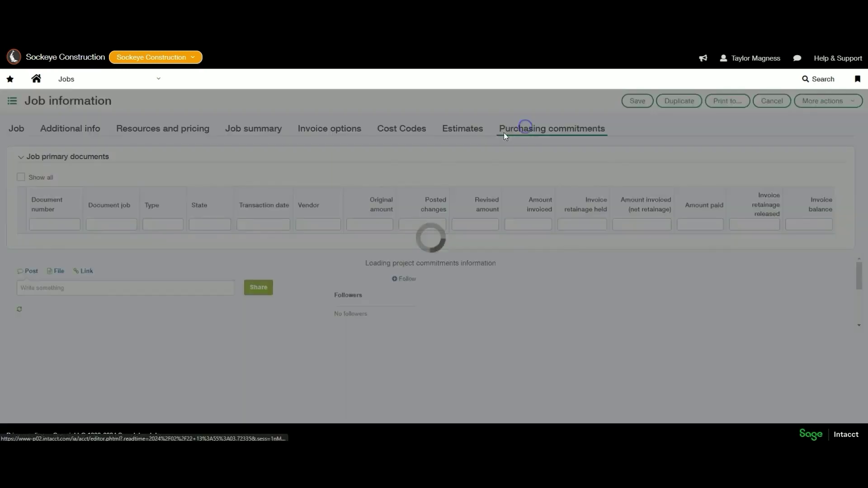
pyautogui.scroll(-5, 238, 227)
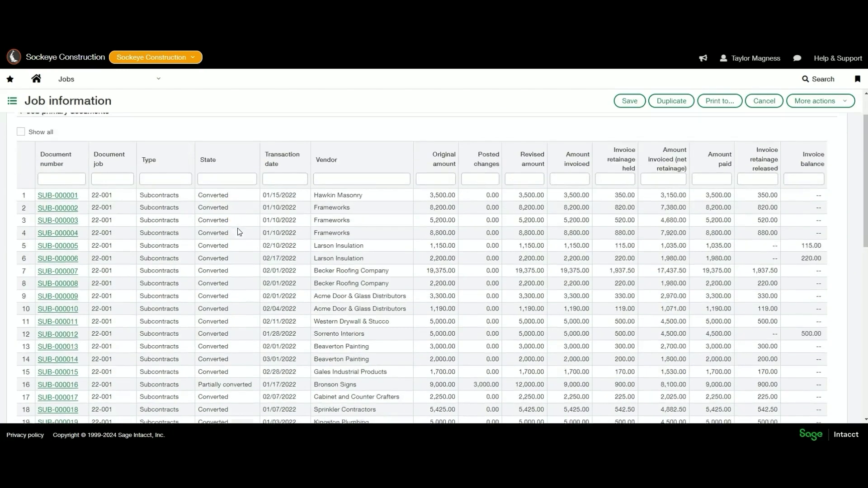
pyautogui.scroll(5, 242, 244)
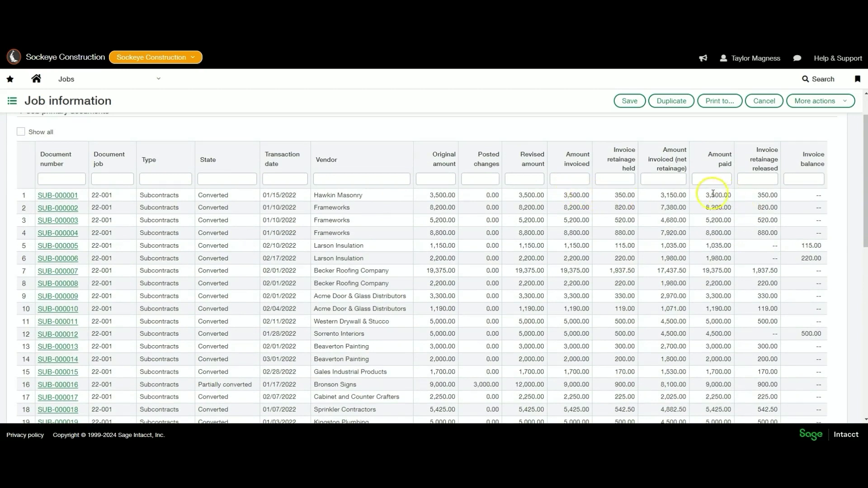
# - View the Hawkin Masonry subcontract SUB-000001 from the job's purchasing commitments and close it
pyautogui.click(53, 196)
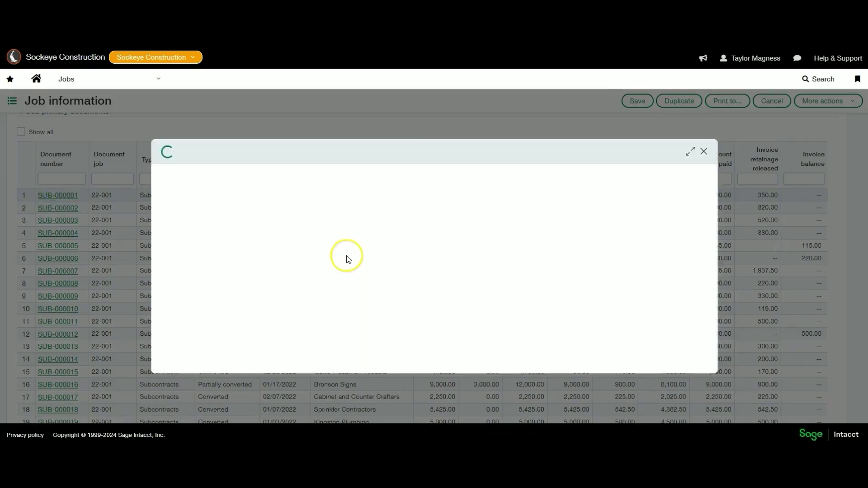
pyautogui.scroll(-5, 348, 255)
pyautogui.scroll(5, 348, 256)
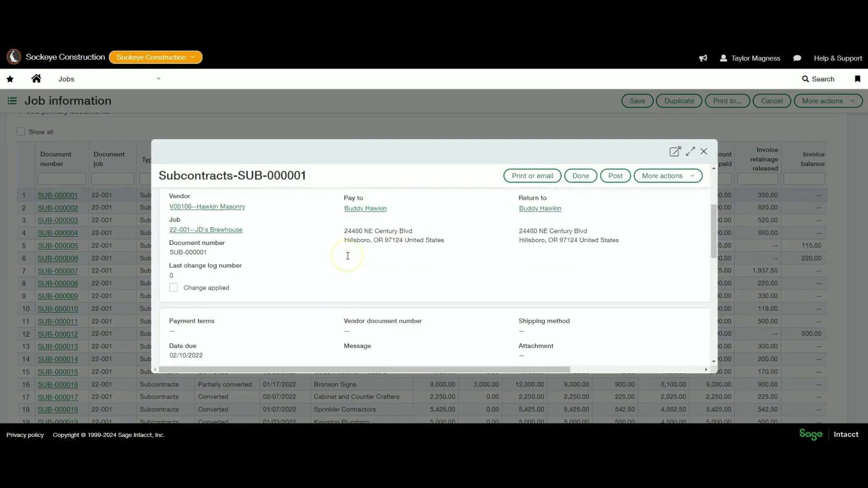
pyautogui.click(704, 152)
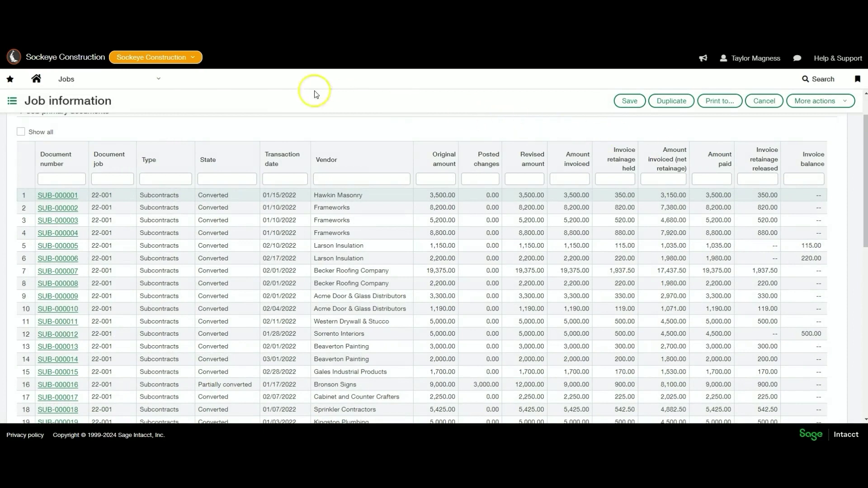
# - Preview a generated invoice by job contract for PJCN-000001--Lakeville Liquors, with a billing through date of 02/29/2024
pyautogui.click(159, 79)
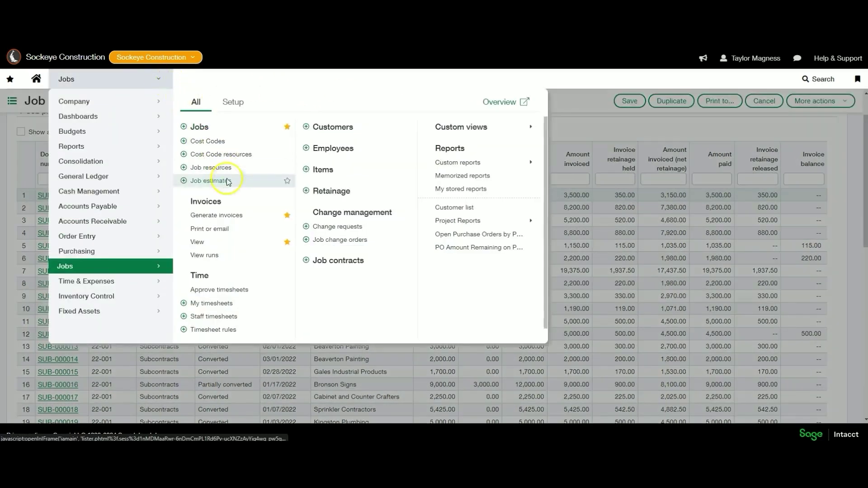
pyautogui.click(219, 221)
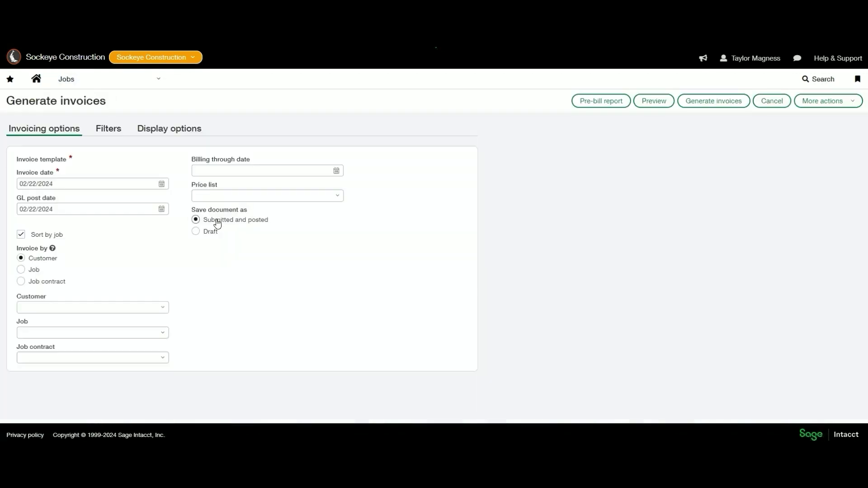
pyautogui.click(182, 228)
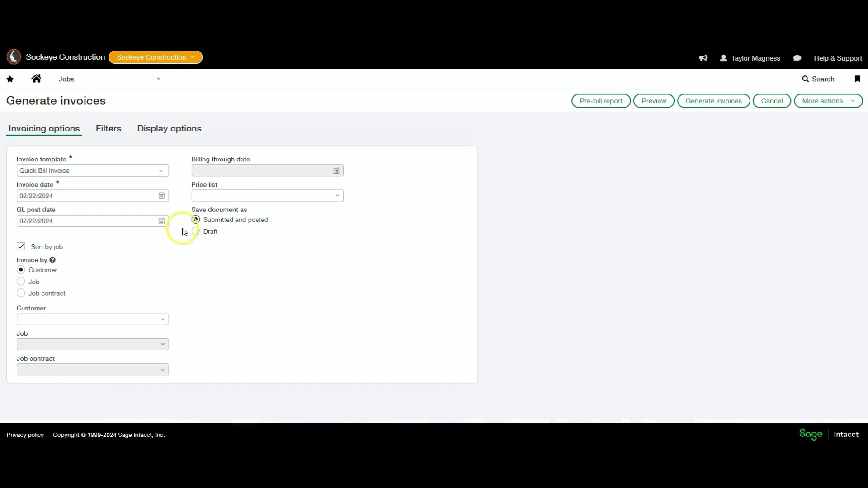
pyautogui.click(21, 293)
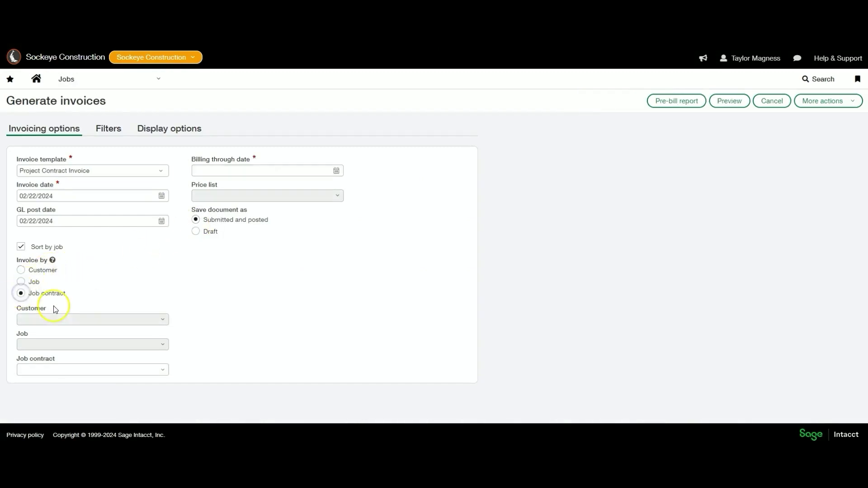
pyautogui.click(161, 370)
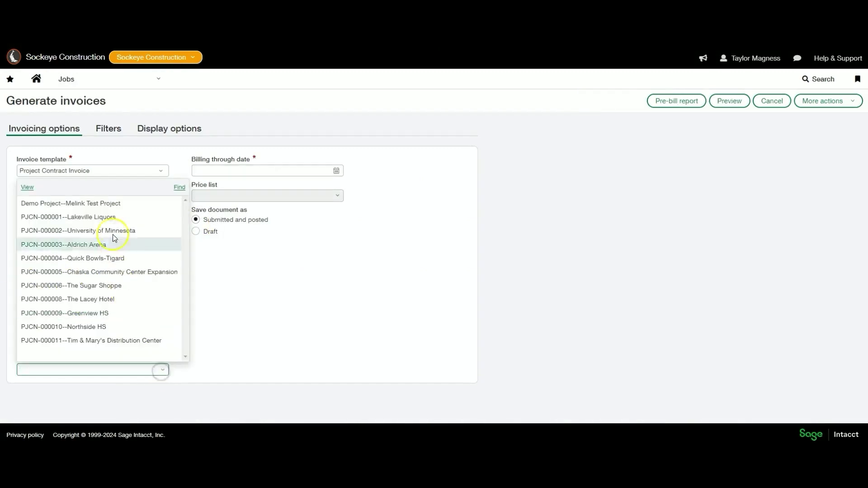
pyautogui.click(107, 213)
pyautogui.click(212, 172)
pyautogui.write('02/29/2024')
pyautogui.click(721, 100)
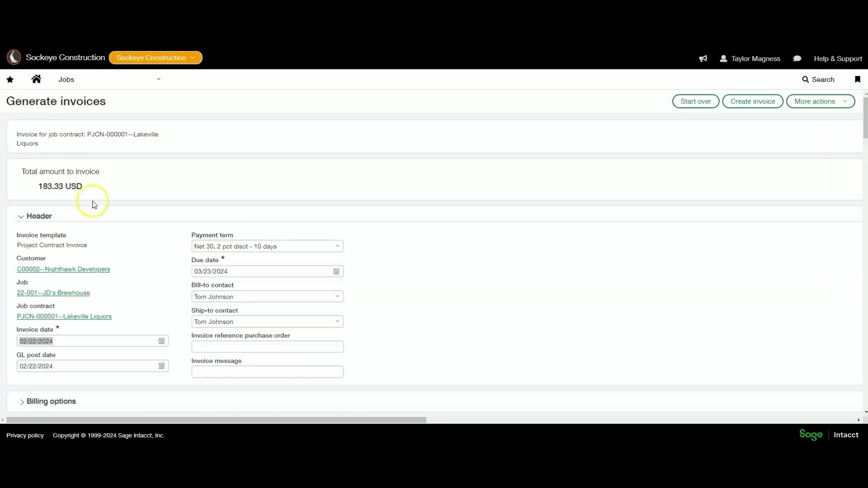
# - On the Specialties contract line, enter 85 as percent completed to date and 3,000.00 as completed this period
pyautogui.scroll(-5, 97, 209)
pyautogui.scroll(-5, 97, 213)
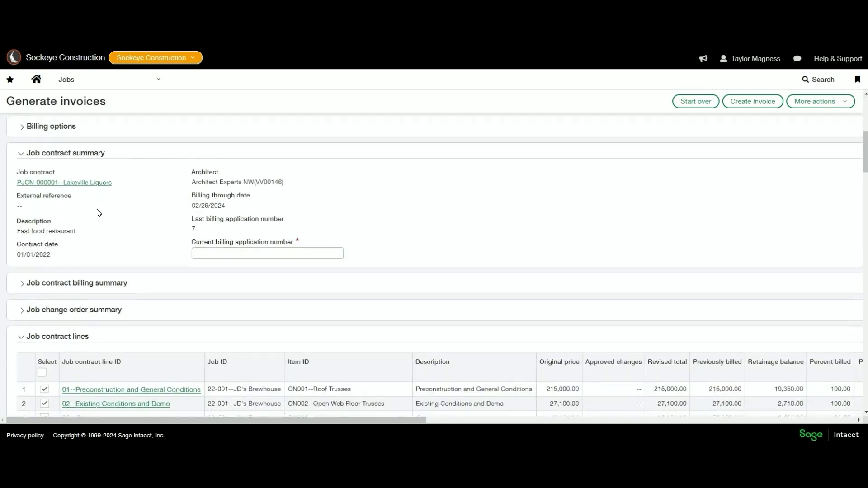
pyautogui.hscroll(1, 158, 242)
pyautogui.hscroll(5, 159, 243)
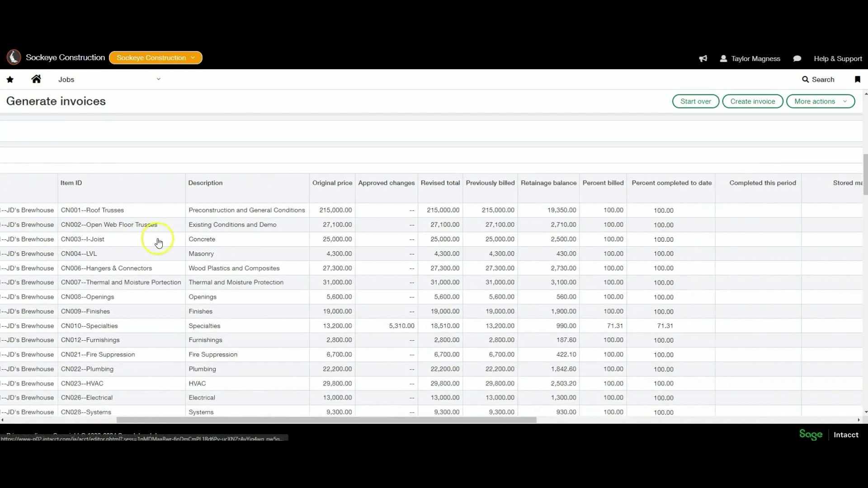
pyautogui.click(658, 325)
pyautogui.moveTo(658, 325); pyautogui.dragTo(689, 330)
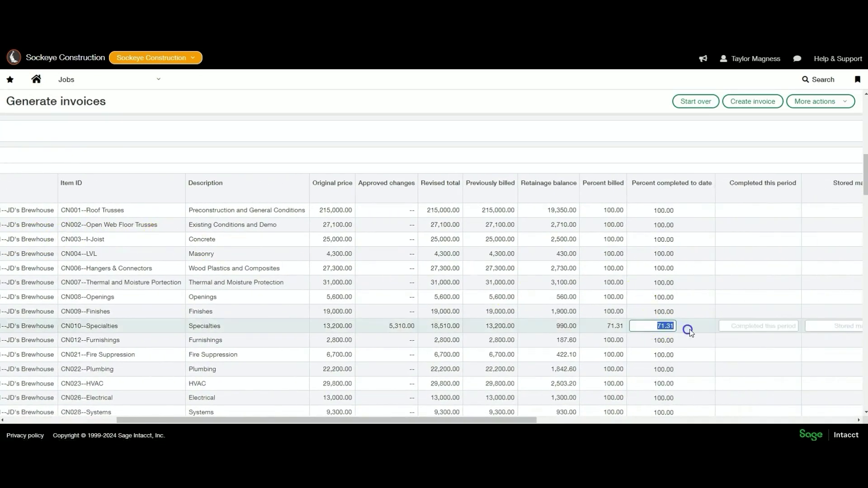
pyautogui.write('85')
pyautogui.press('Tab')
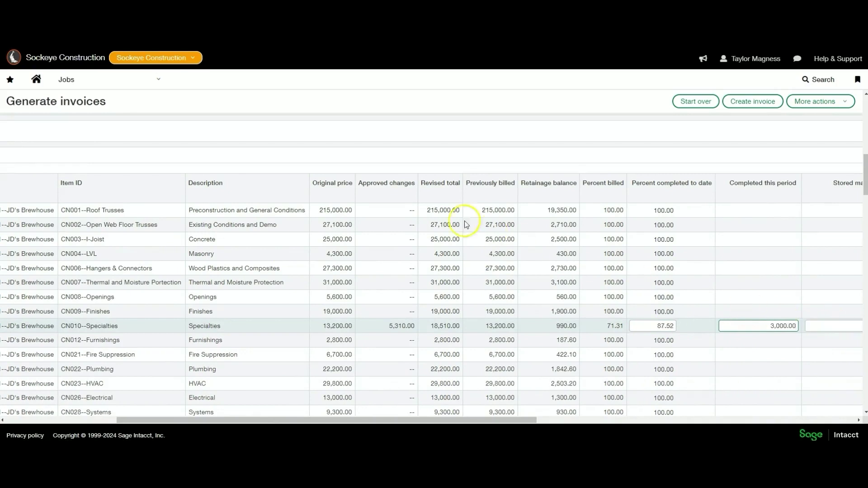
# - Open the job invoices list, discarding the unsaved invoice, and print the 02/28/2023 Oregon Schools invoice to review its application for payment
pyautogui.click(159, 81)
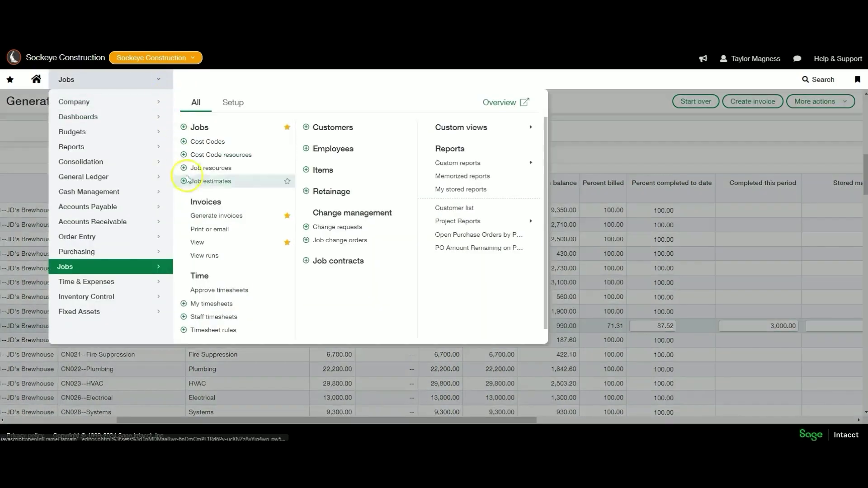
pyautogui.click(199, 244)
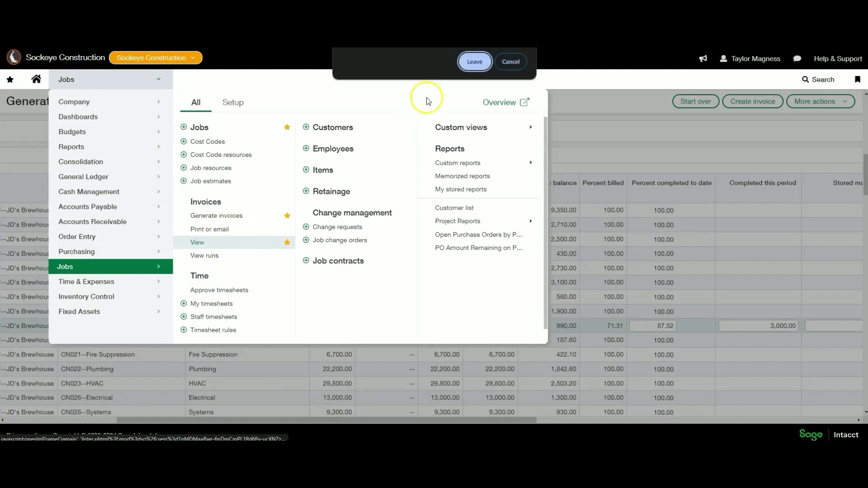
pyautogui.click(474, 62)
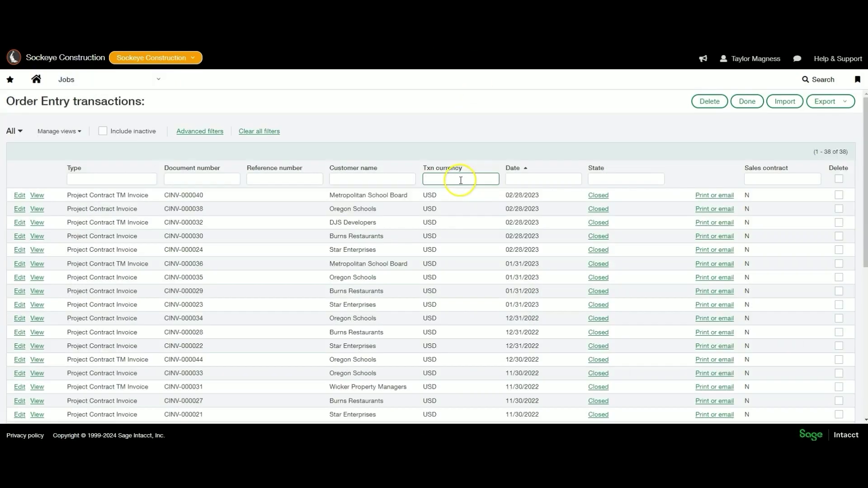
pyautogui.click(705, 208)
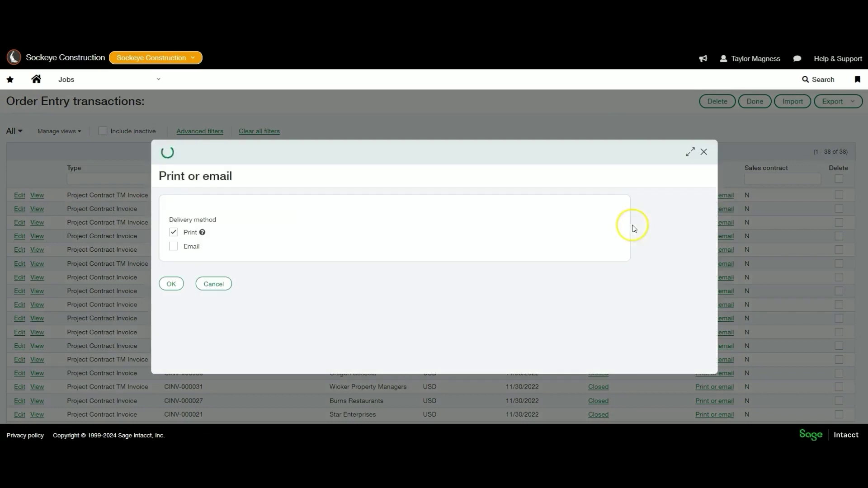
pyautogui.click(173, 283)
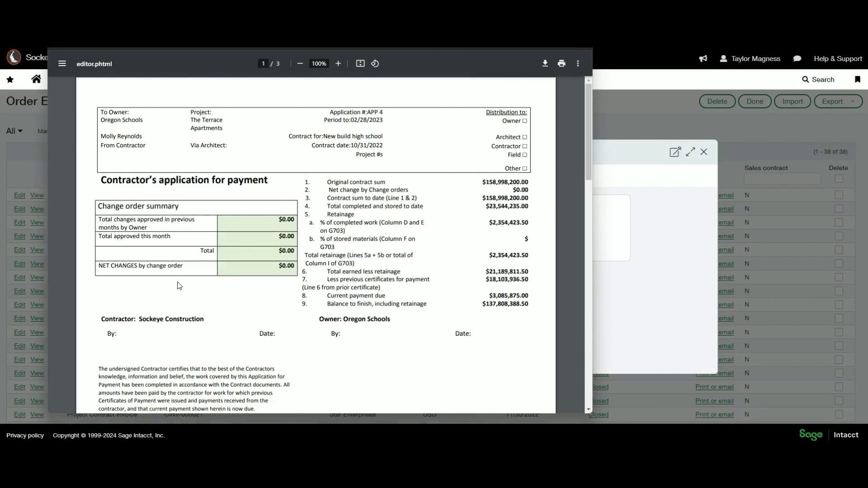
pyautogui.scroll(-7, 179, 286)
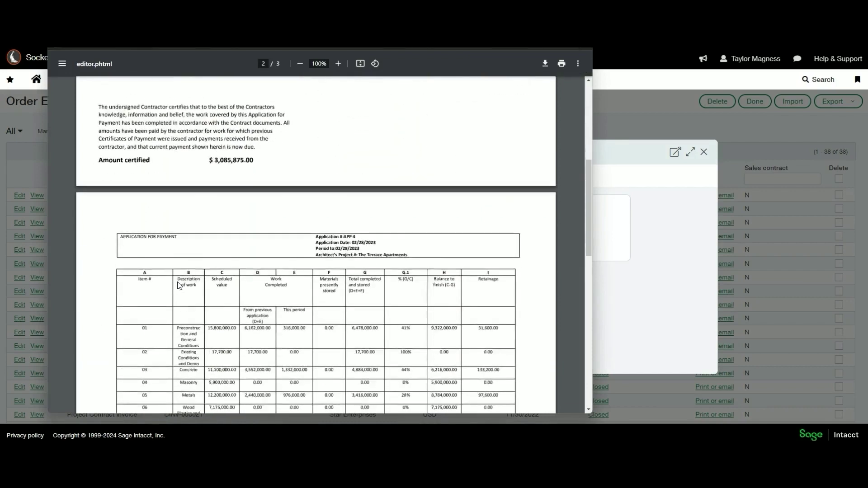
pyautogui.scroll(6, 177, 282)
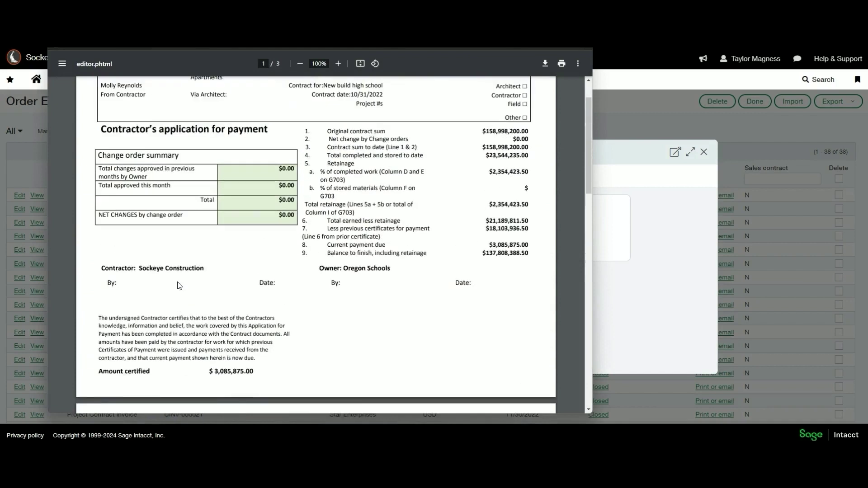
pyautogui.click(582, 31)
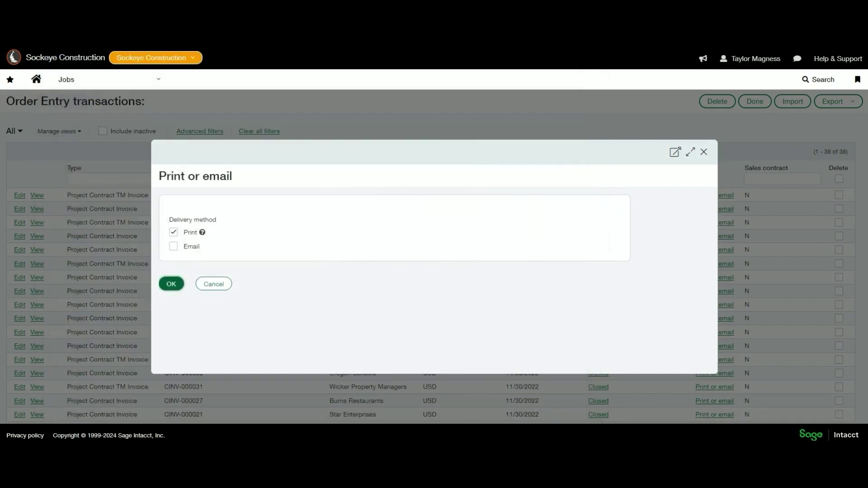
# - Preview a generated invoice by job contract for PJCN-000011--Tim & Mary's Distribution Center, with a billing through date of 02/29/2024
pyautogui.click(150, 80)
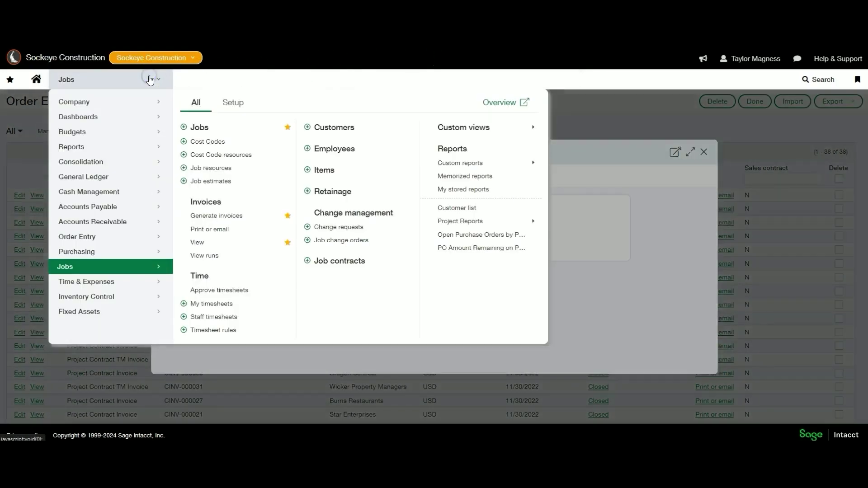
pyautogui.click(199, 217)
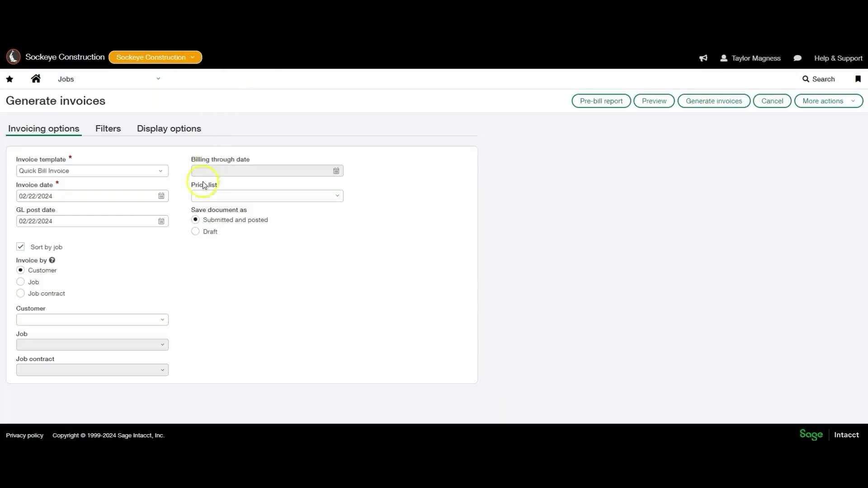
pyautogui.click(160, 368)
pyautogui.click(101, 343)
pyautogui.write('02/29/2024')
pyautogui.click(720, 99)
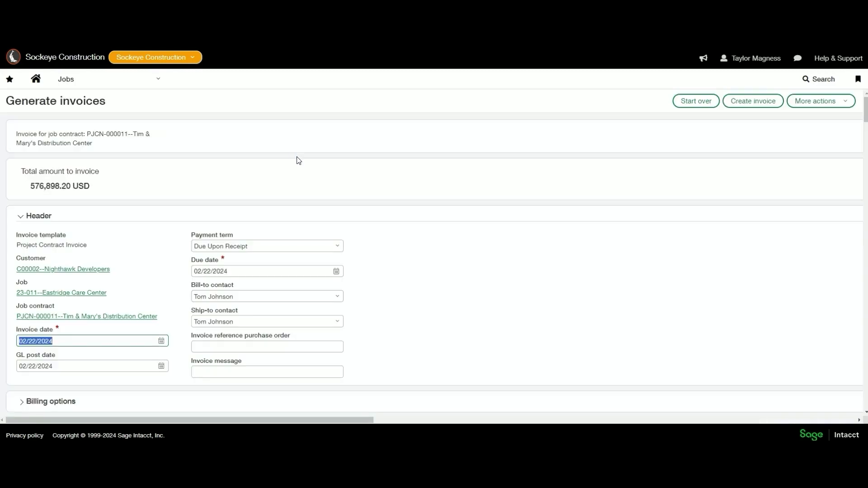
# - Examine the previewed invoice's time and material summary and its labor, employee, Accounts Payable and purchasing transactions
pyautogui.scroll(-12, 299, 160)
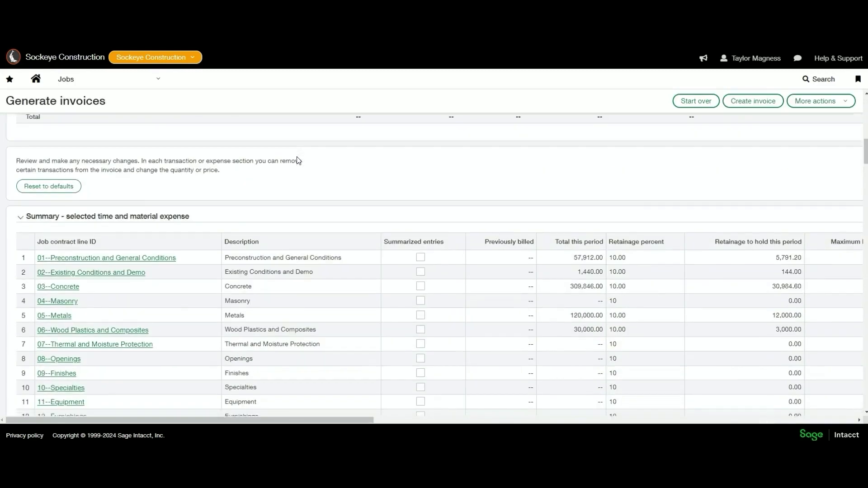
pyautogui.scroll(-15, 298, 160)
pyautogui.scroll(-15, 300, 157)
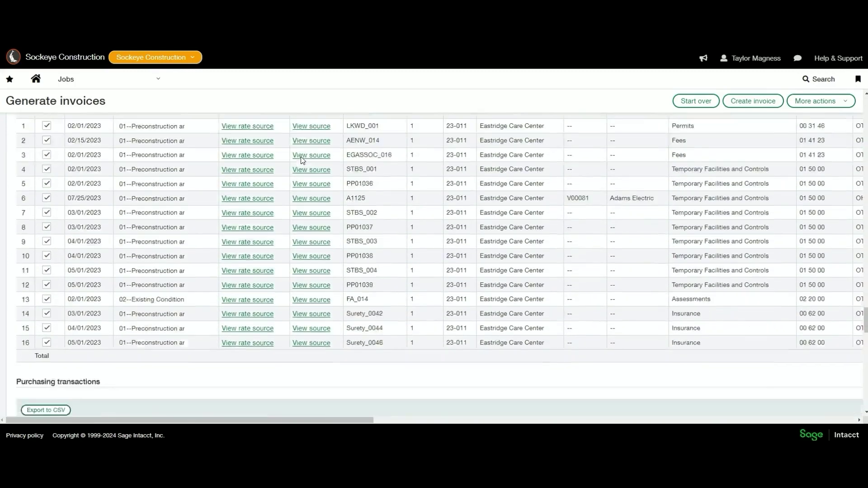
pyautogui.scroll(-10, 301, 159)
pyautogui.scroll(5, 300, 159)
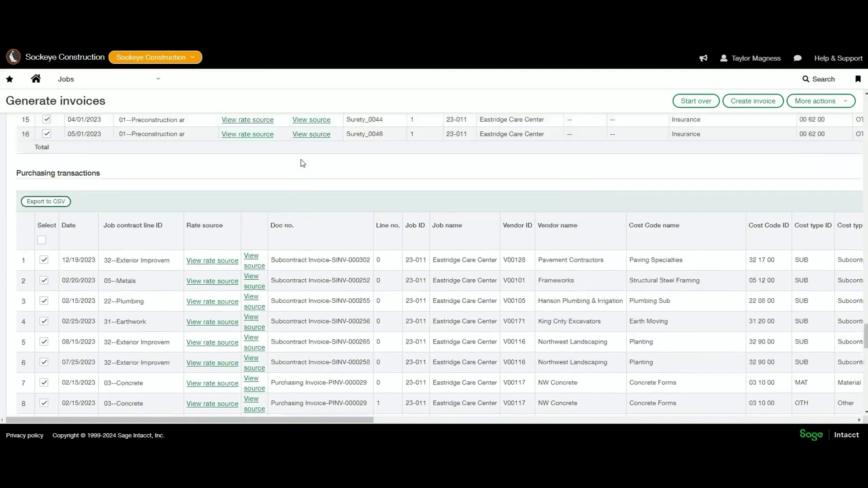
pyautogui.scroll(6, 302, 163)
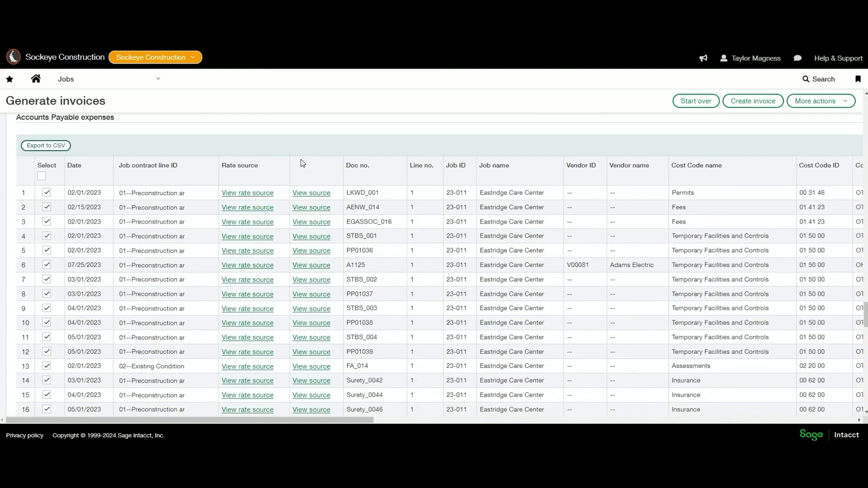
pyautogui.scroll(6, 302, 163)
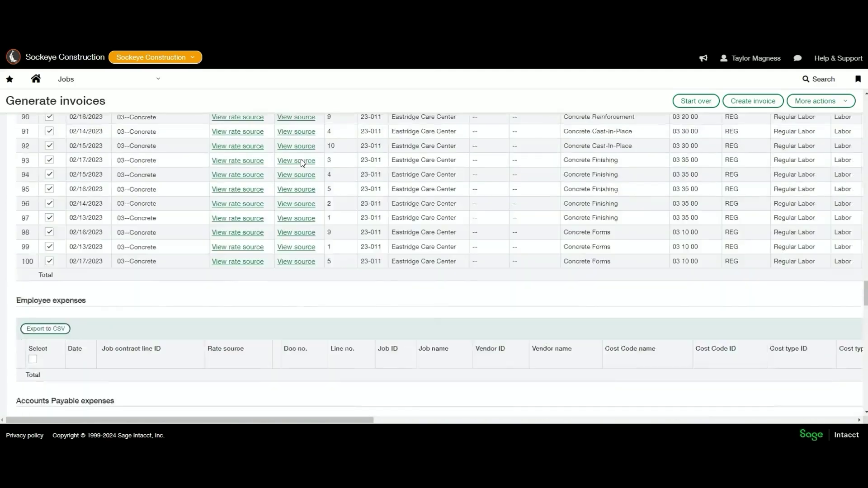
pyautogui.scroll(-6, 302, 163)
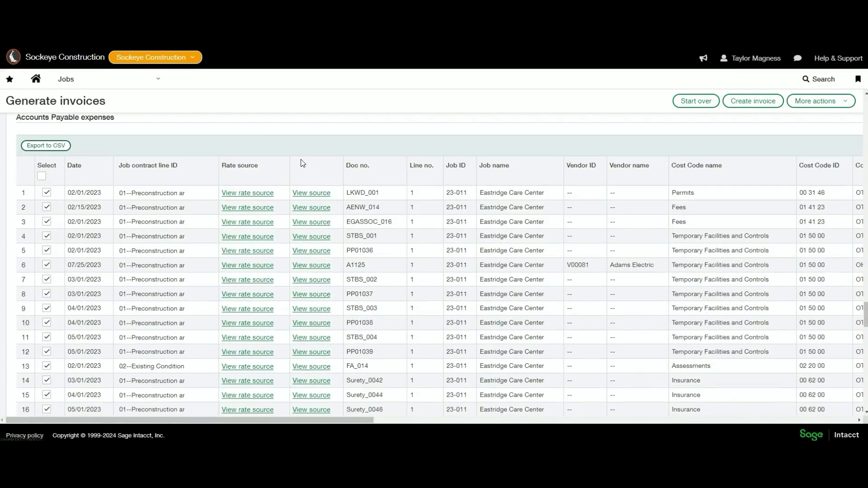
# - Review the source bill LKWD_001 behind the first Accounts Payable expense line in an expanded view, and return to the invoice preview
pyautogui.click(308, 194)
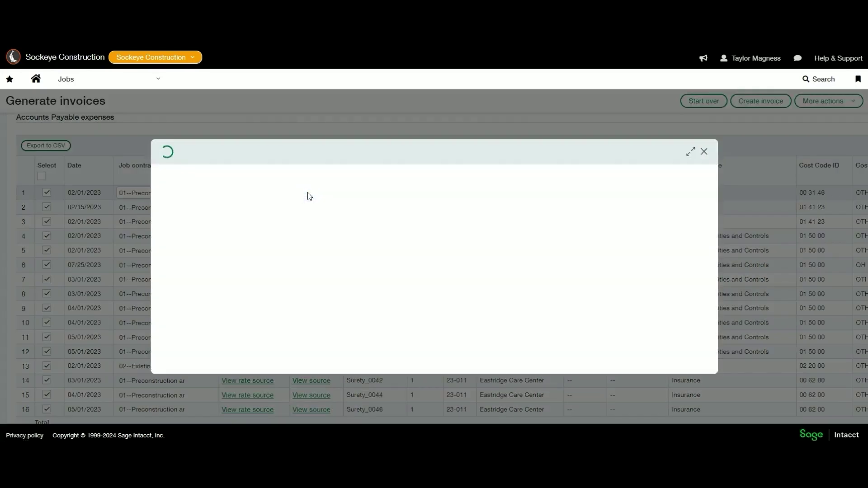
pyautogui.click(689, 152)
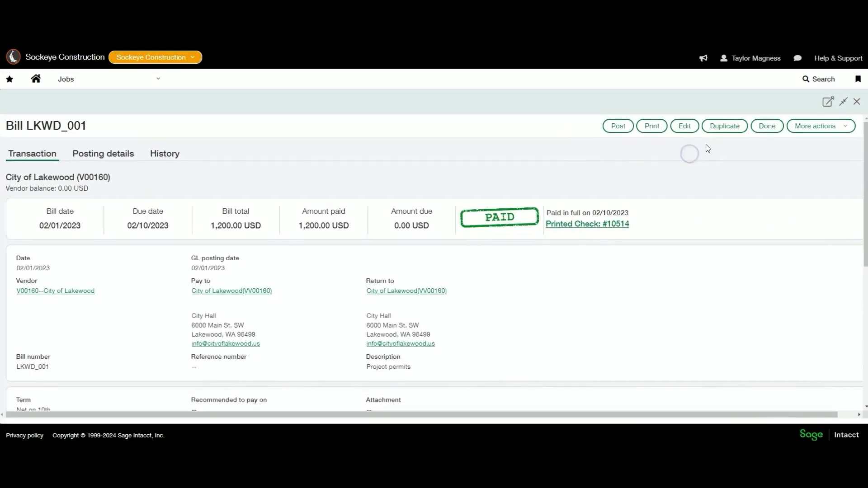
pyautogui.click(857, 100)
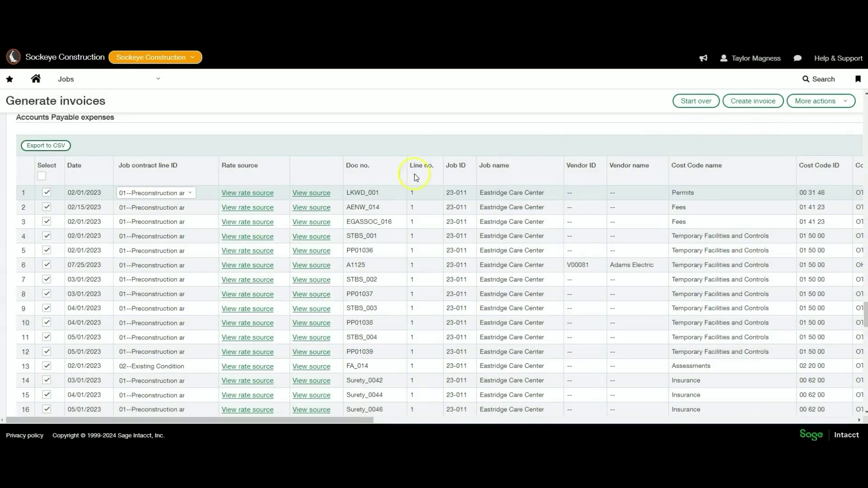
# - Review the rate source of the LKWD_001 expense line, including its Accounts Payable rate entries, and return to the line's billing selection
pyautogui.click(227, 192)
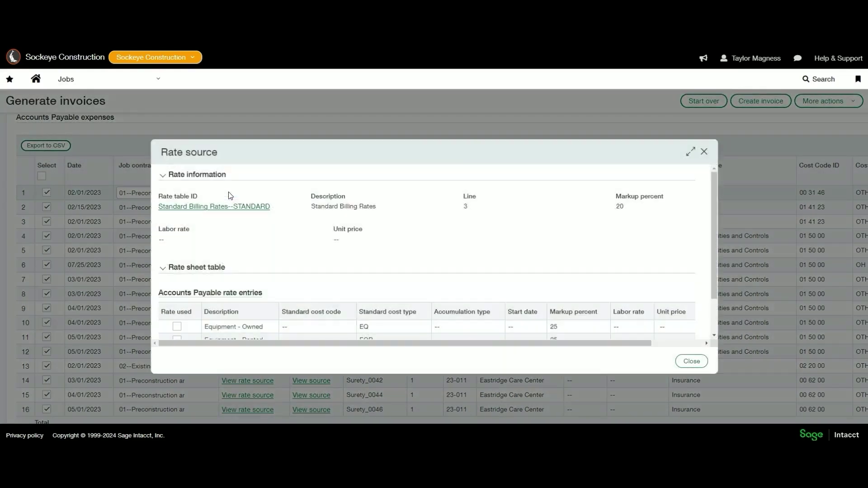
pyautogui.scroll(-2, 372, 248)
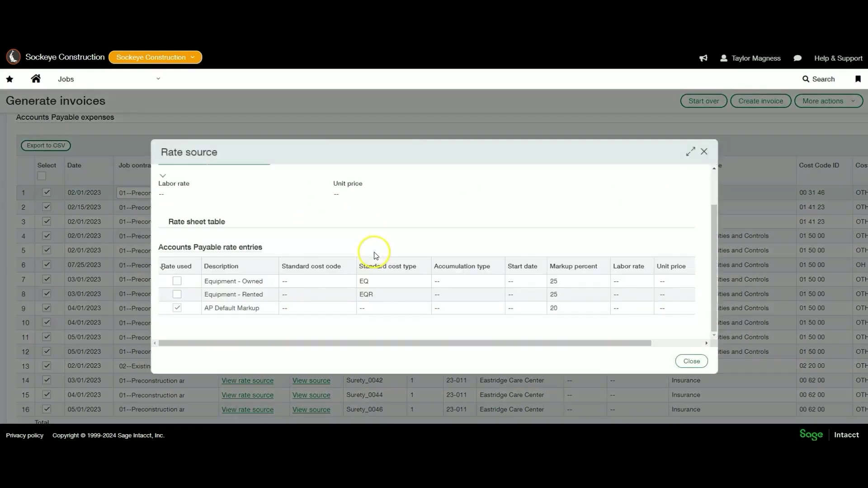
pyautogui.scroll(2, 373, 256)
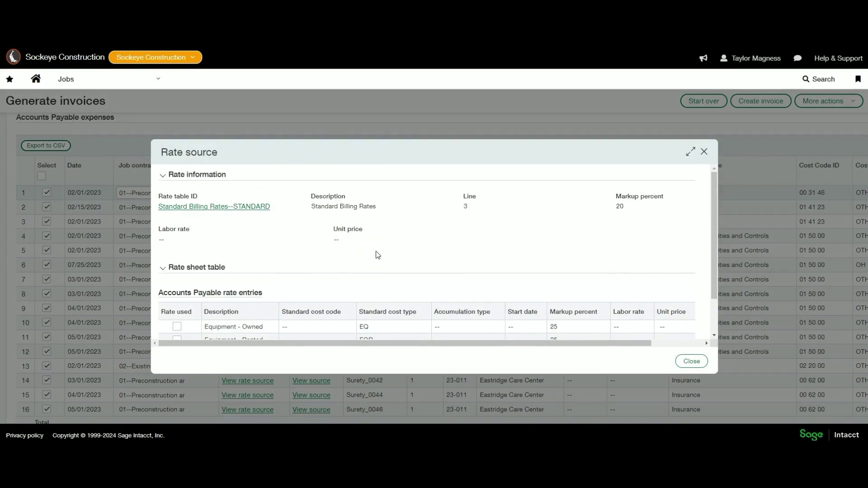
pyautogui.click(691, 362)
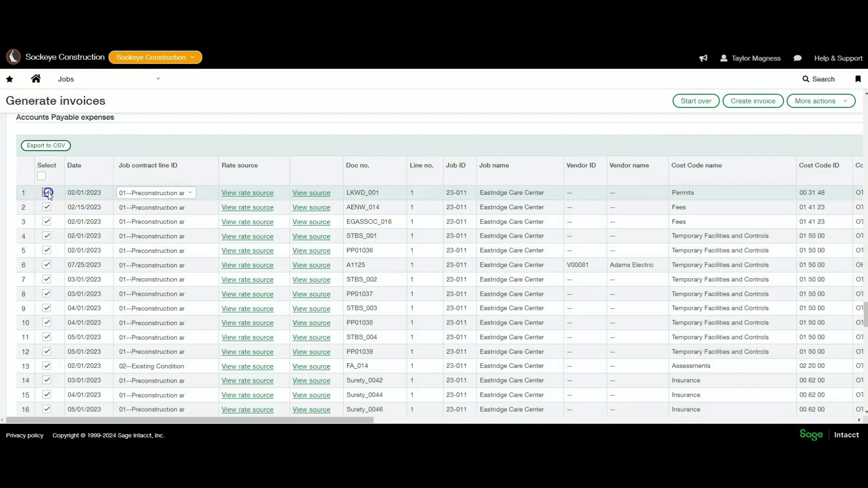
pyautogui.click(48, 193)
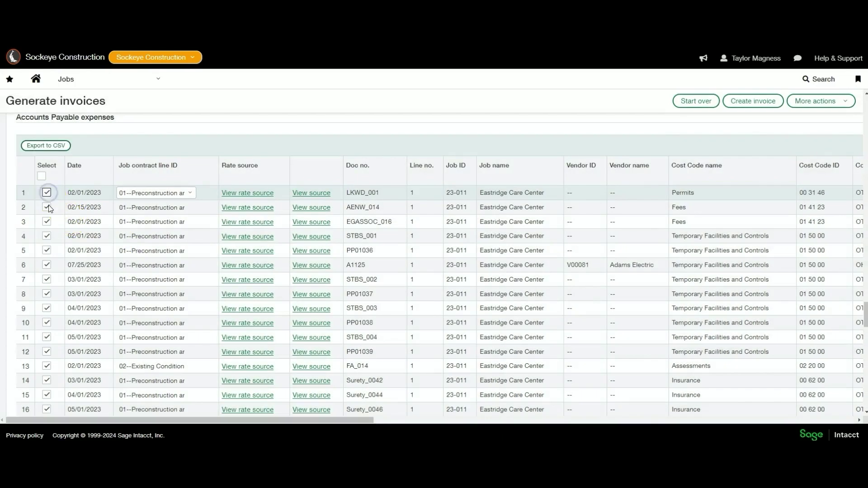